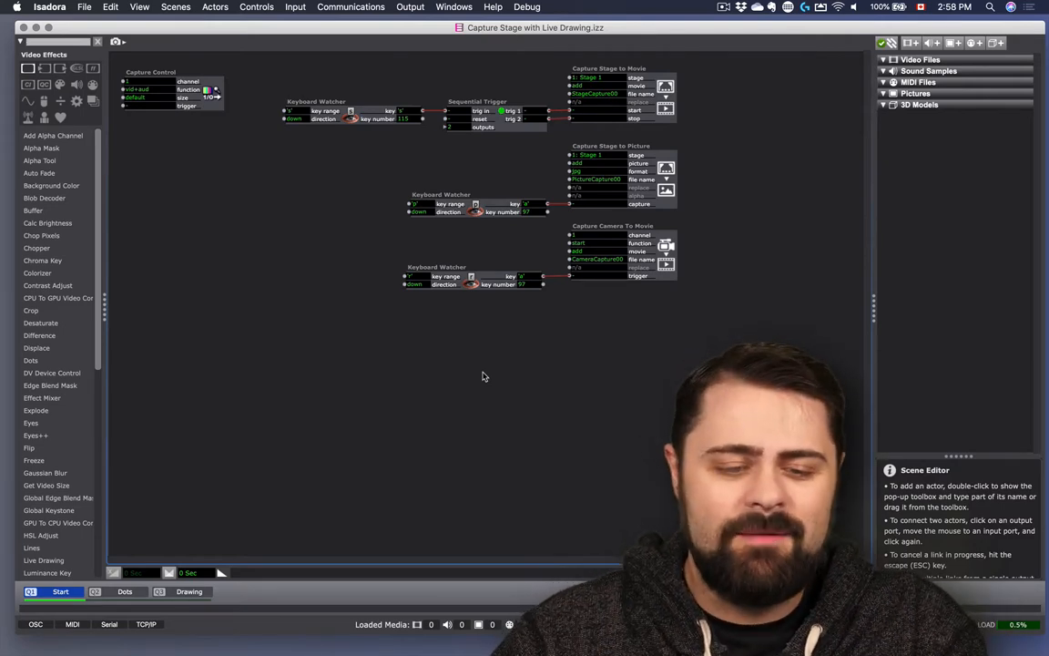
Set the captured media folder to the Isadora Captured Media folder on the Desktop
{"action": "left_click", "coordinate": [406, 9]}
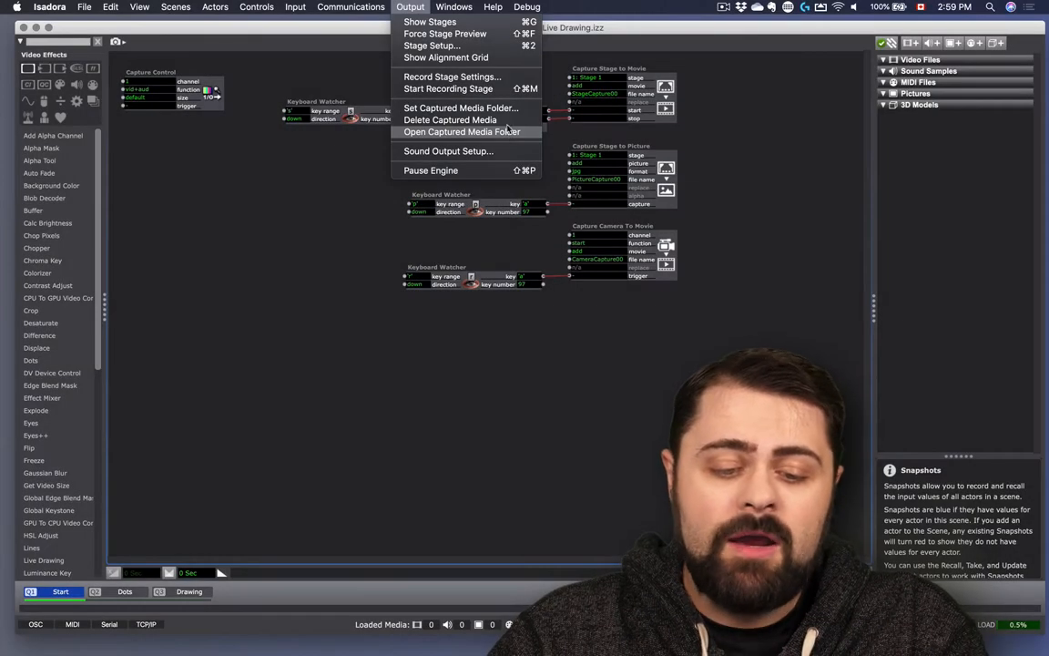
{"action": "left_click", "coordinate": [507, 111]}
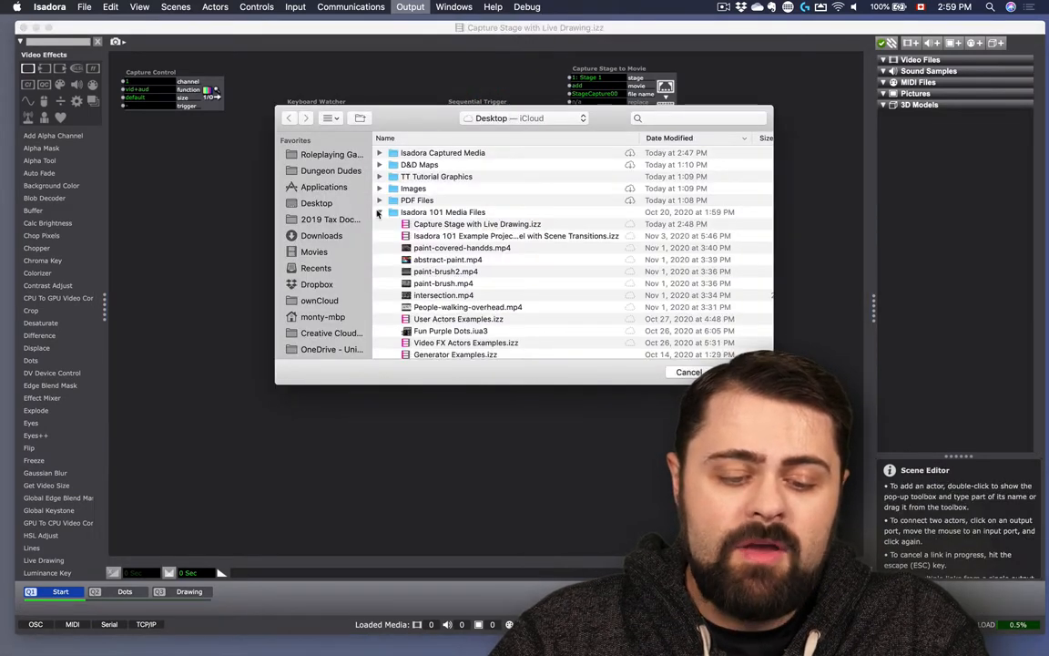
{"action": "left_click", "coordinate": [431, 212]}
{"action": "left_click", "coordinate": [379, 212]}
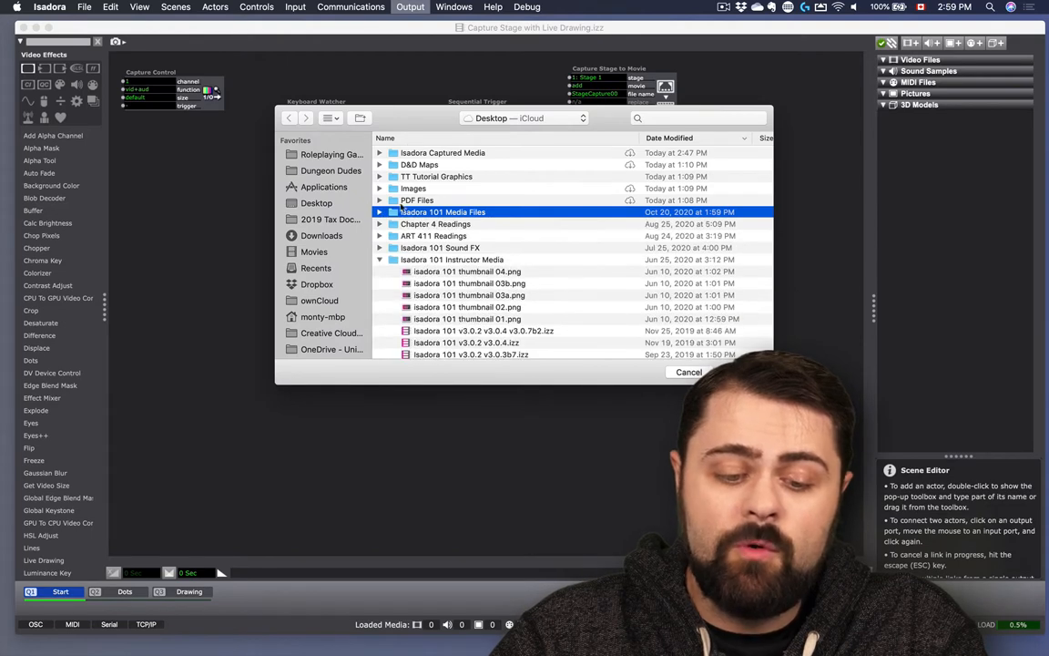
{"action": "left_click", "coordinate": [380, 271]}
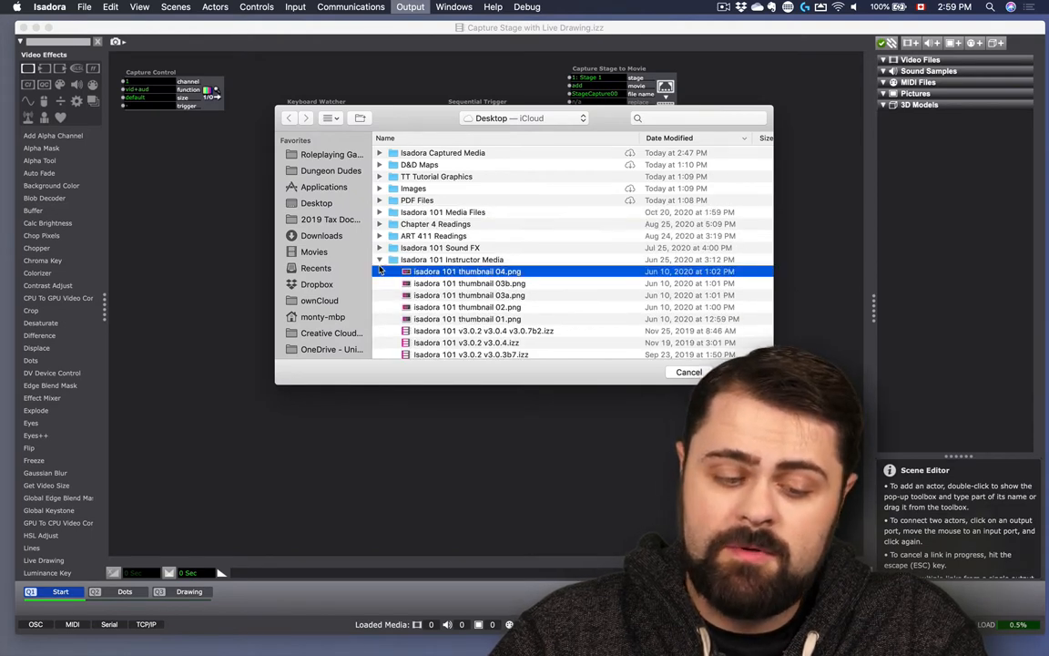
{"action": "left_click", "coordinate": [379, 260]}
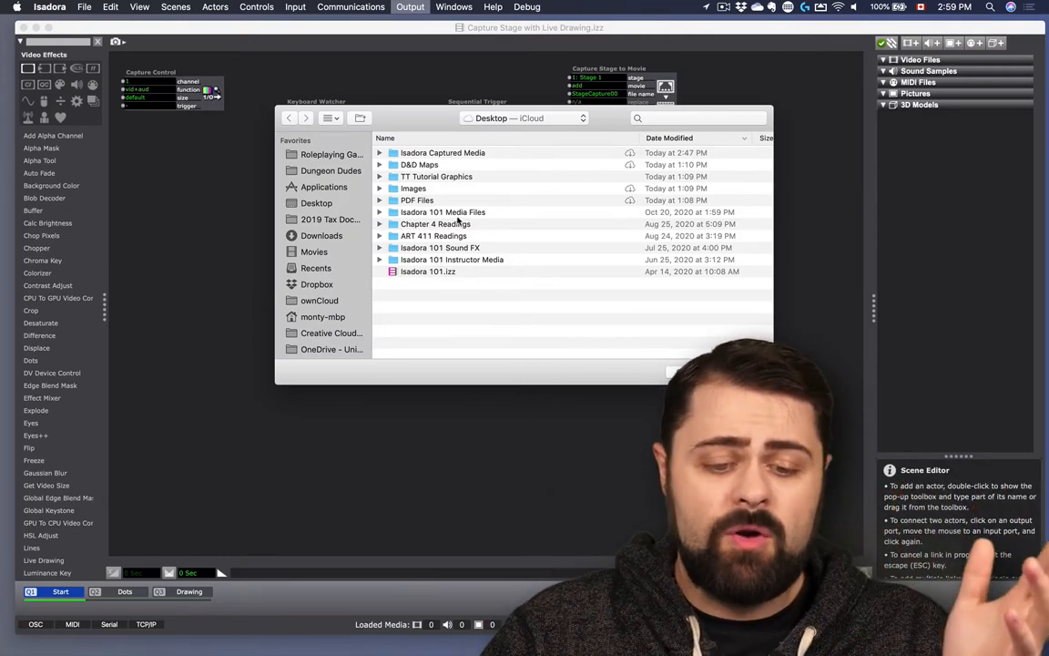
{"action": "left_click", "coordinate": [447, 154]}
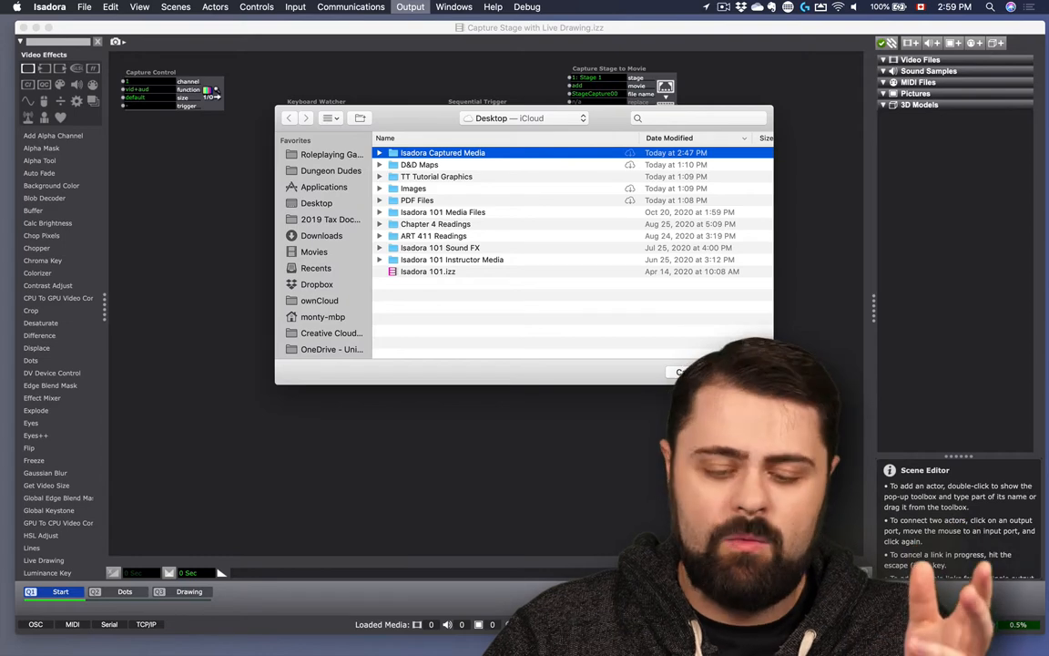
{"action": "left_click", "coordinate": [741, 371]}
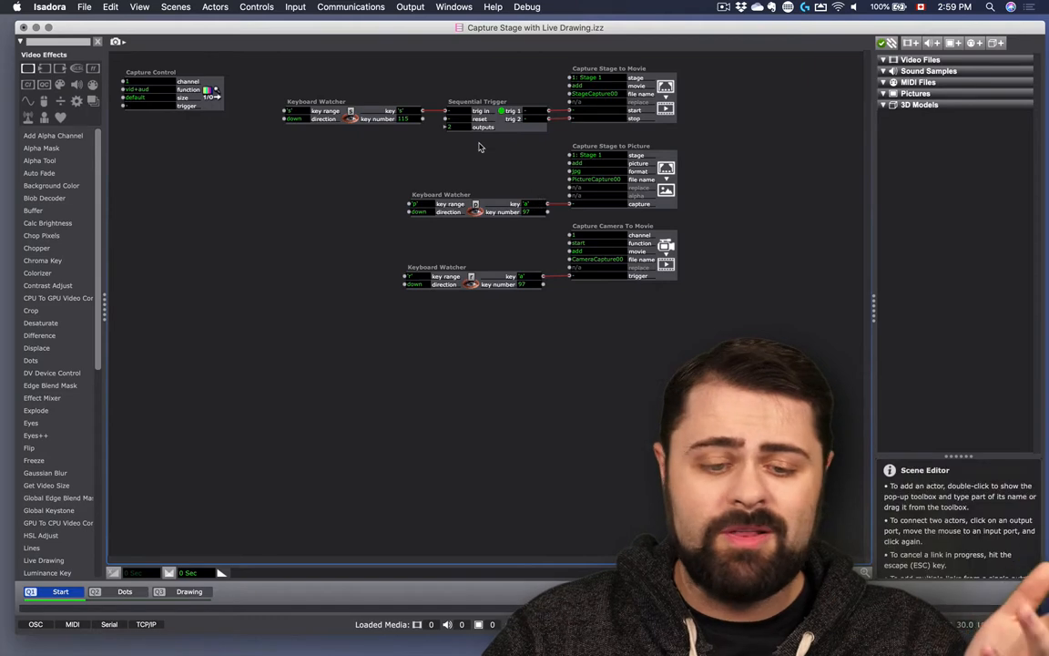
Open the captured media folder in Finder to examine its contents, and close it again
{"action": "left_click", "coordinate": [410, 6]}
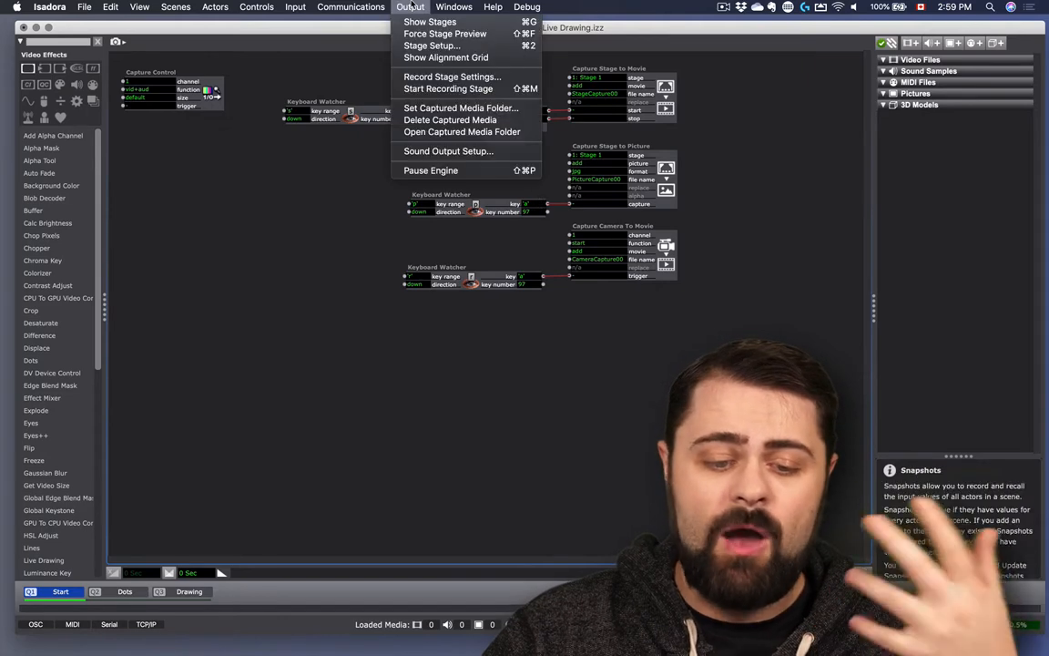
{"action": "left_click", "coordinate": [434, 133]}
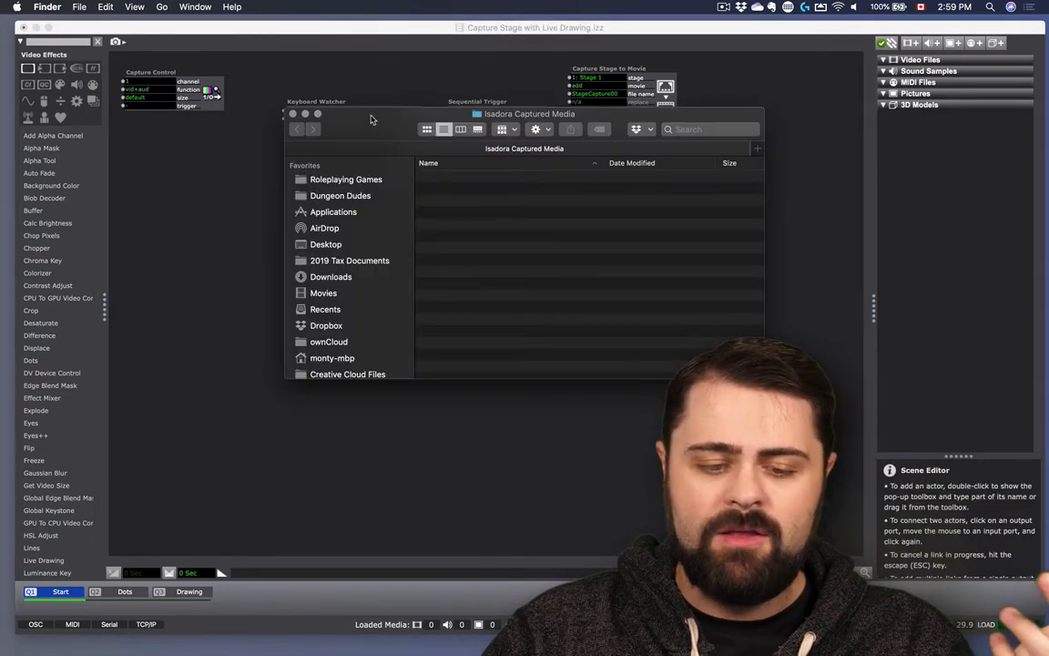
{"action": "left_click_drag", "start_coordinate": [369, 110], "coordinate": [292, 123]}
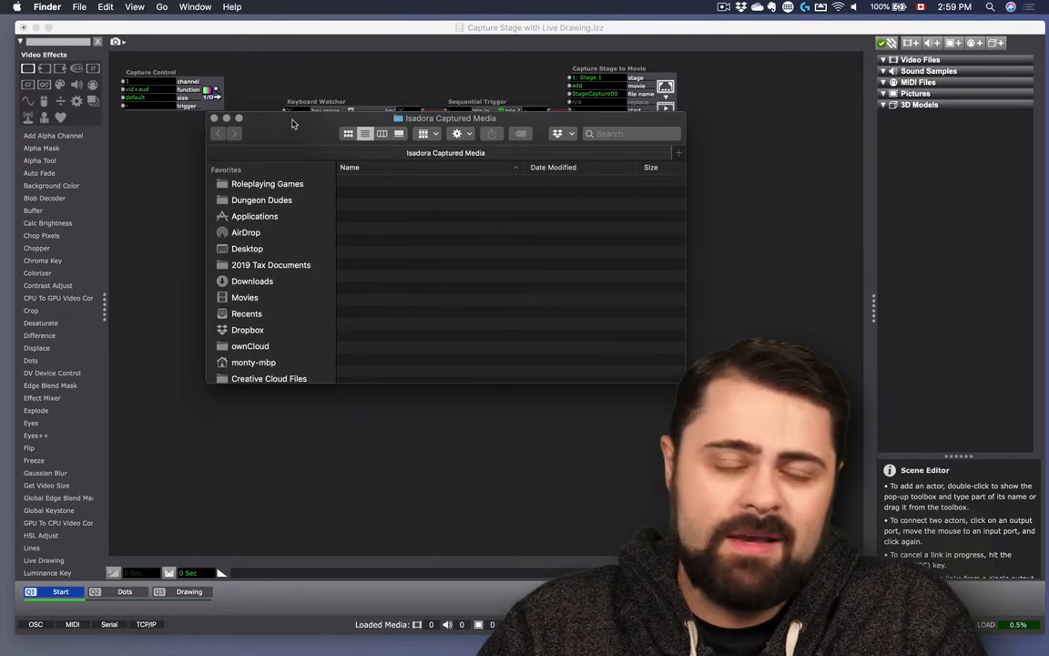
{"action": "left_click", "coordinate": [214, 119]}
{"action": "left_click", "coordinate": [383, 57]}
Choose Stage Size as the record size in the stage recording settings and accept them
{"action": "left_click", "coordinate": [410, 6]}
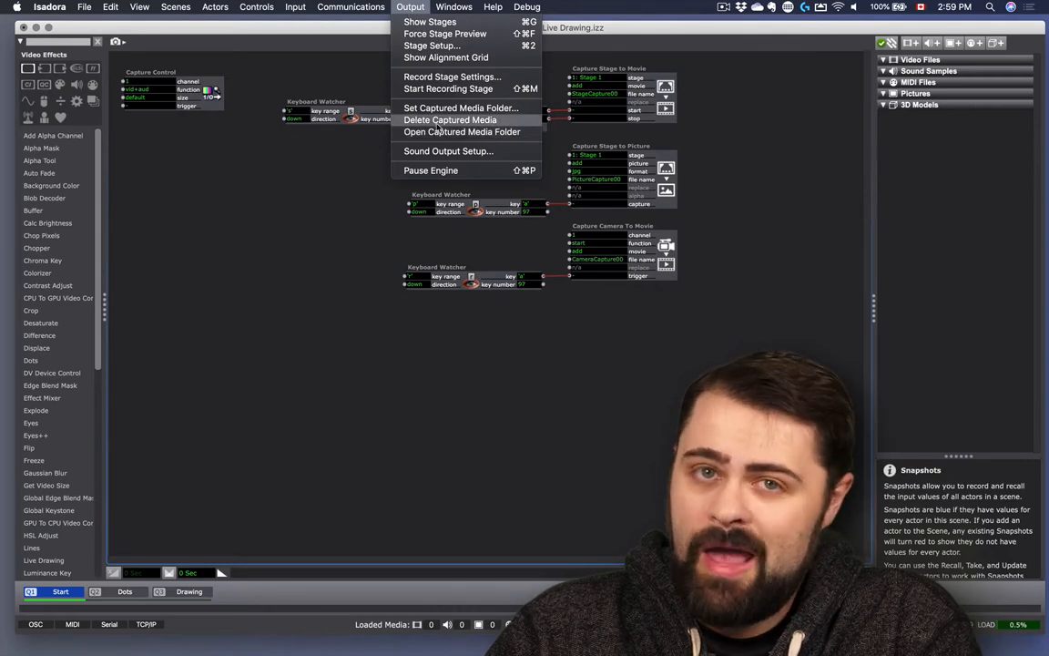
{"action": "left_click", "coordinate": [347, 70]}
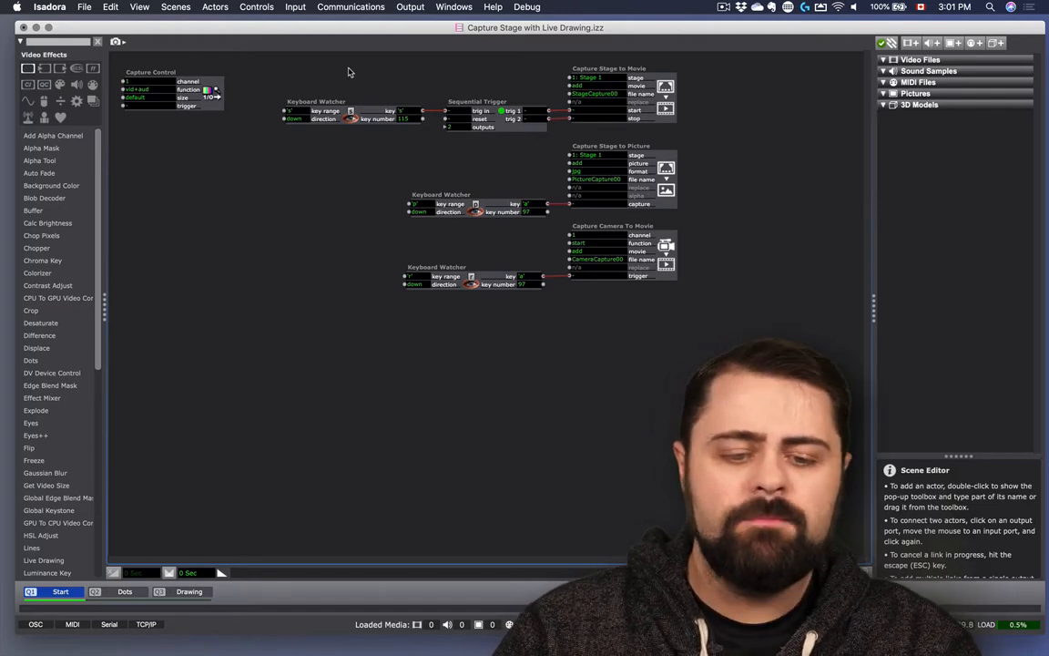
{"action": "left_click", "coordinate": [401, 6]}
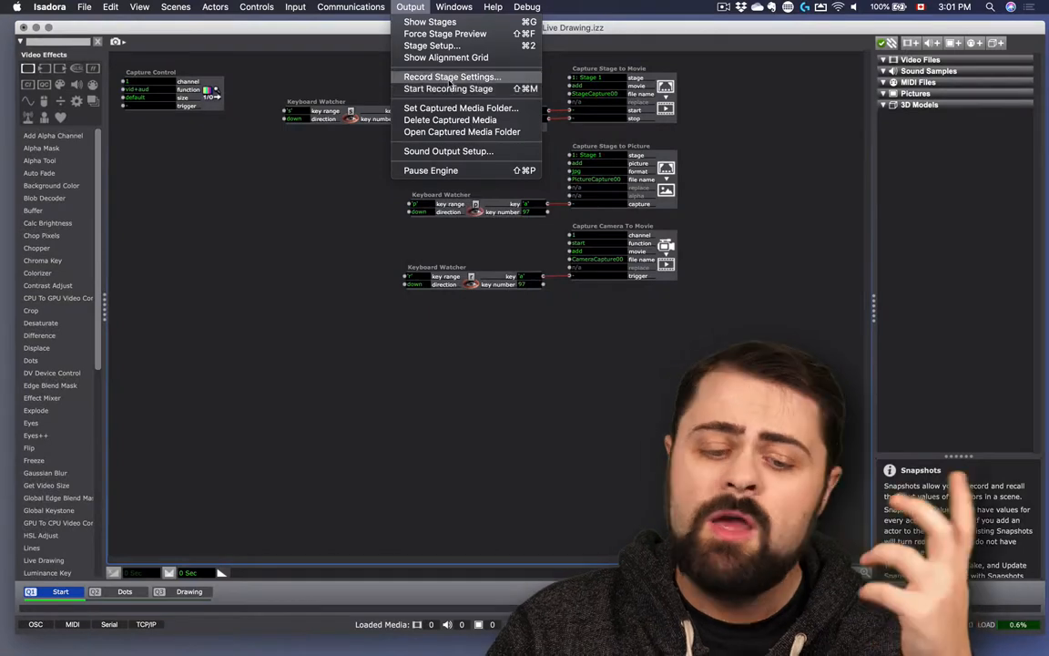
{"action": "left_click", "coordinate": [450, 78]}
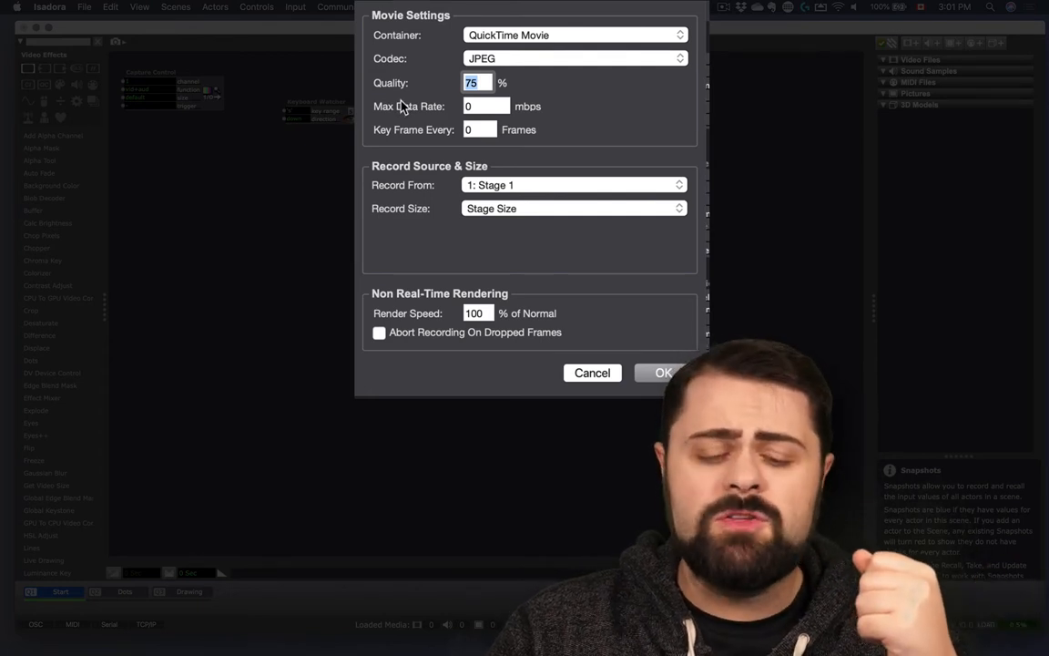
{"action": "left_click", "coordinate": [473, 216]}
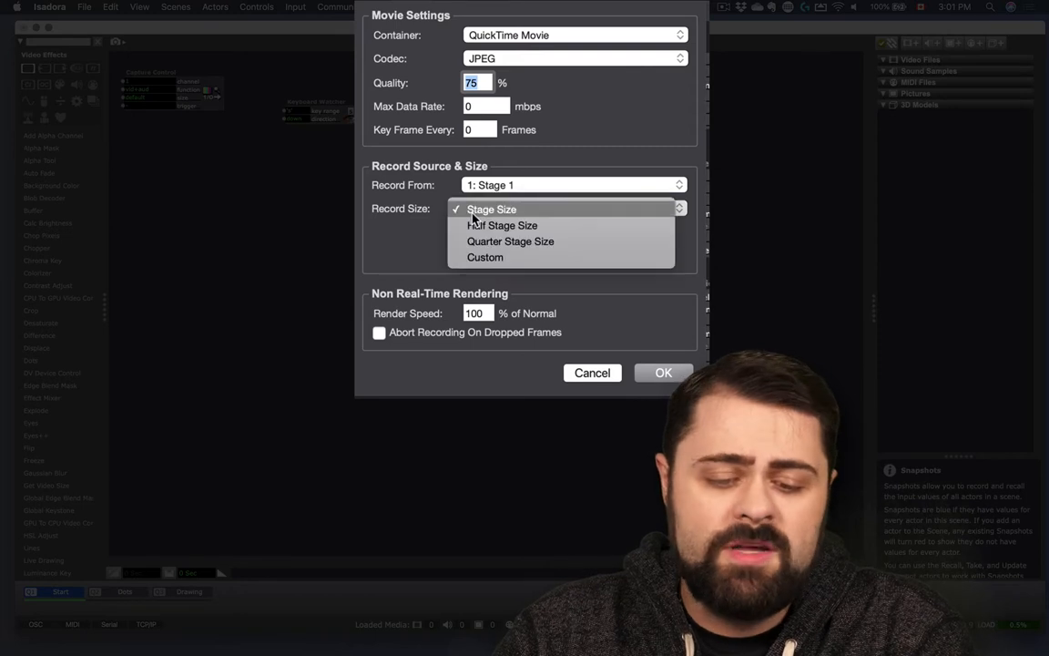
{"action": "left_click", "coordinate": [519, 212]}
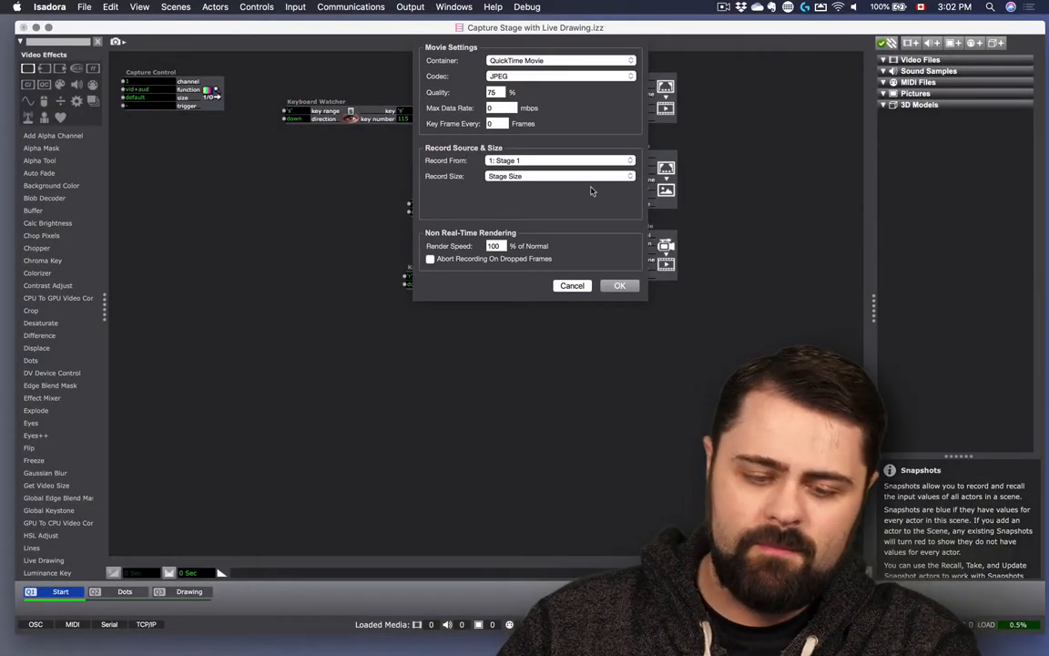
{"action": "left_click", "coordinate": [621, 286]}
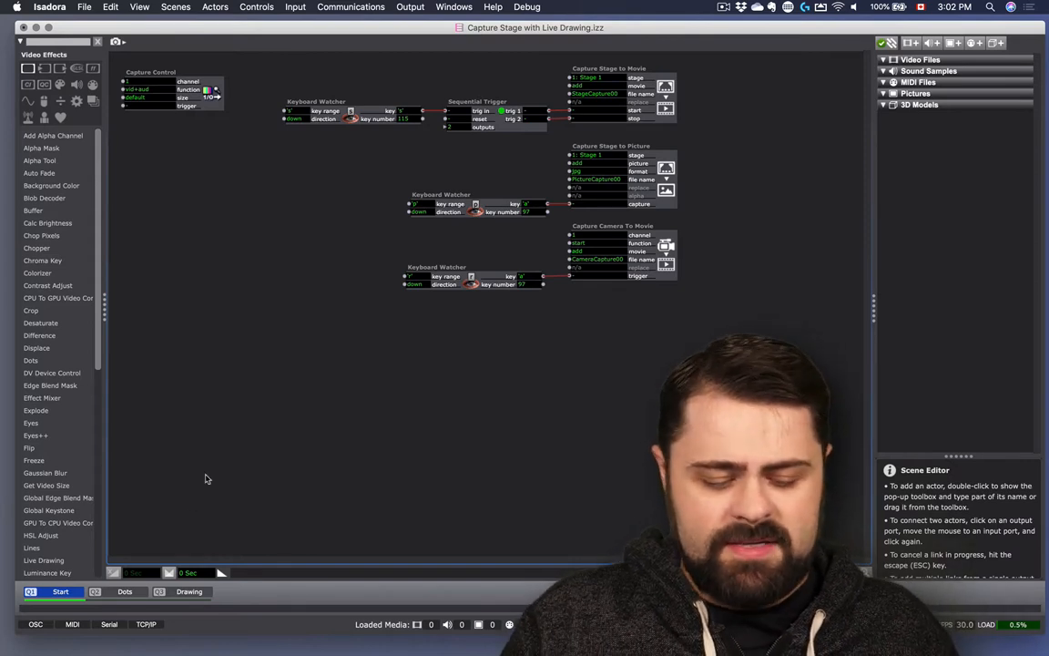
Go to the Dots scene, show the stage output, and start live camera capture
{"action": "key", "text": "space"}
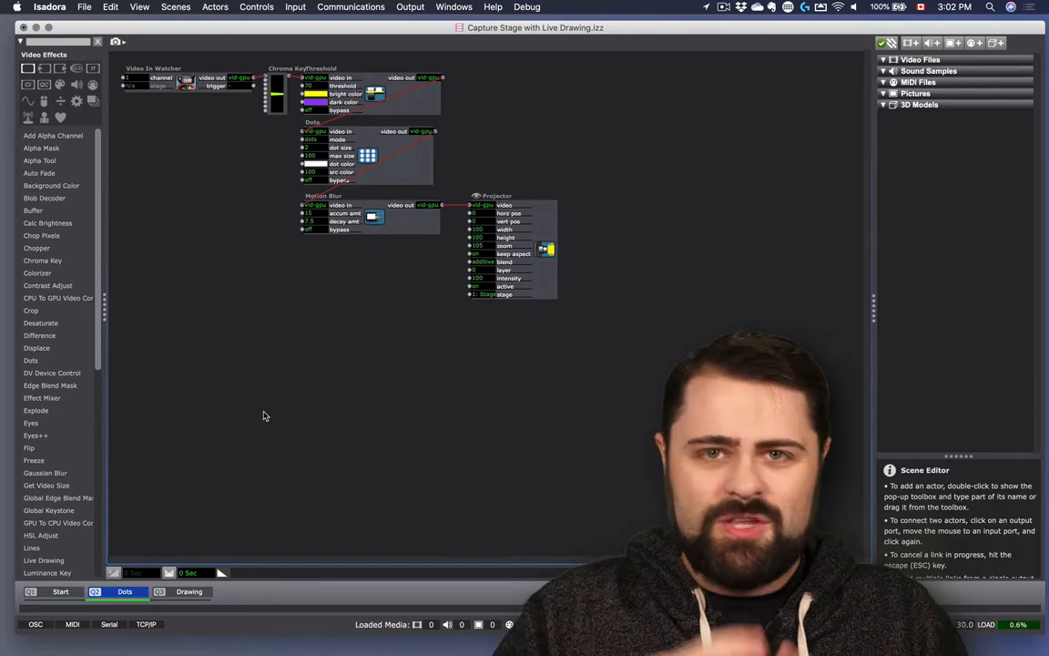
{"action": "left_click", "coordinate": [410, 7]}
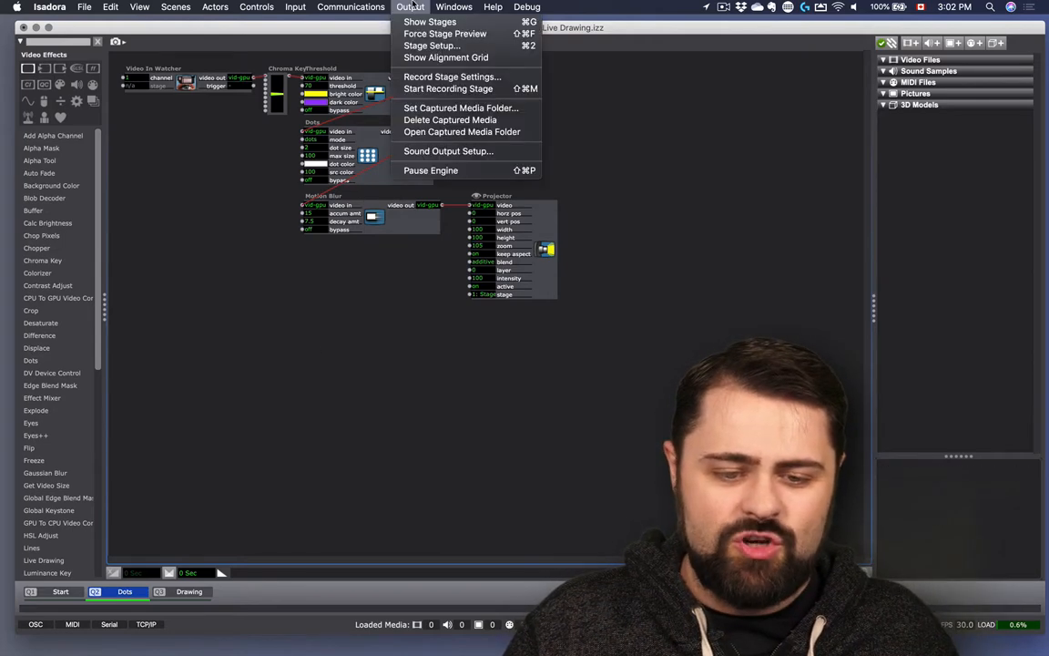
{"action": "left_click", "coordinate": [419, 23]}
{"action": "left_click", "coordinate": [295, 7]}
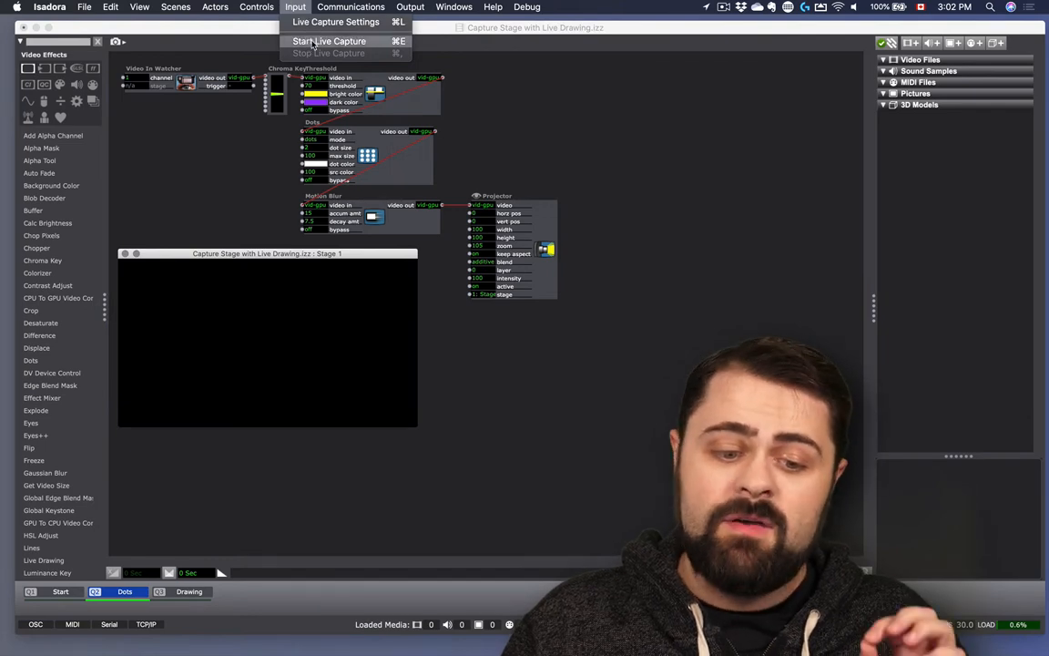
{"action": "left_click", "coordinate": [311, 41]}
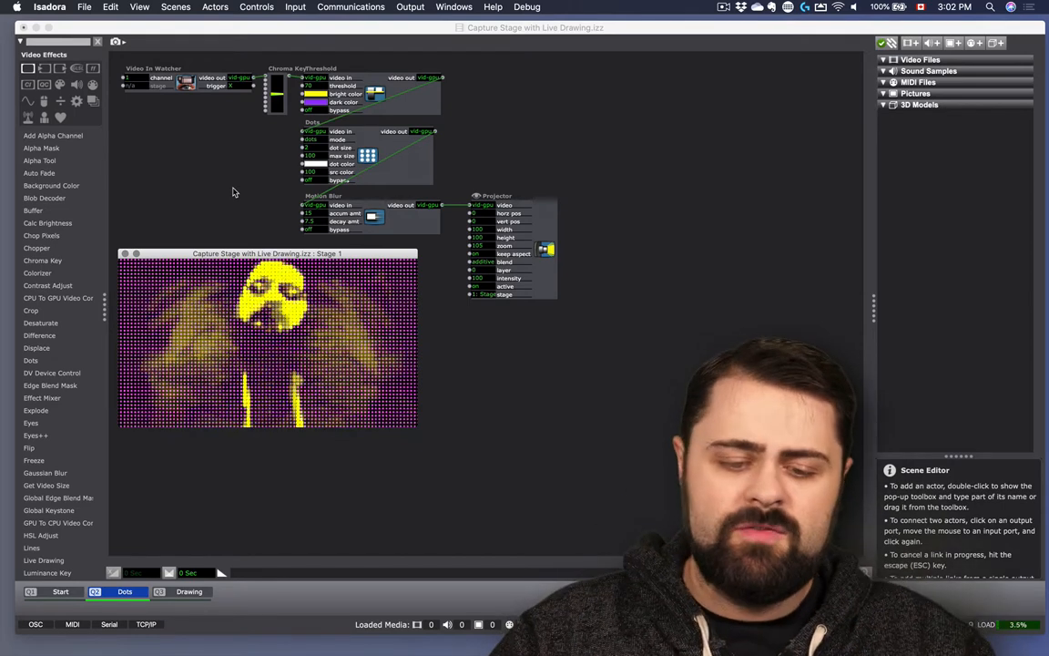
Add a Capture Stage to Picture actor to the Dots scene and place it in the empty area above the Projector
{"action": "left_click", "coordinate": [544, 123]}
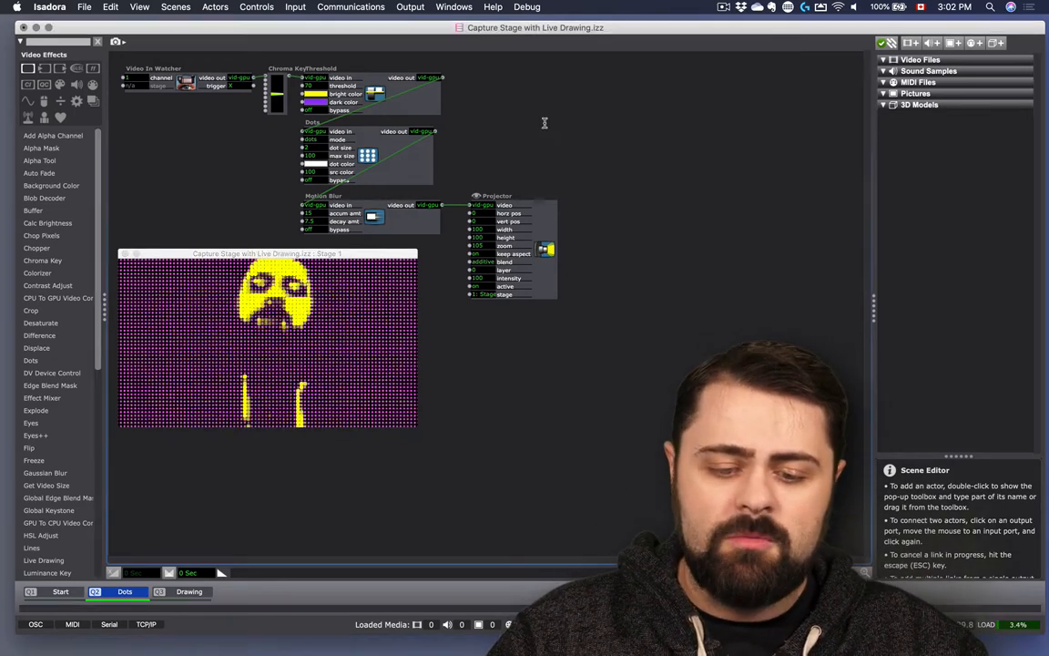
{"action": "double_click", "coordinate": [544, 123]}
{"action": "type", "text": "comp"}
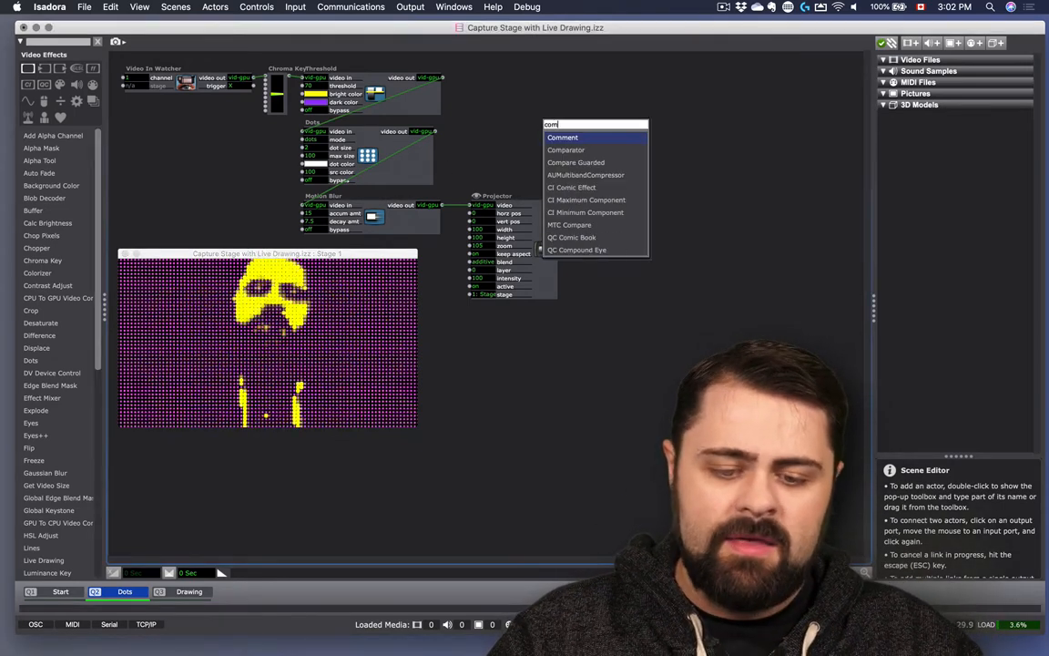
{"action": "key", "text": "BackSpace"}
{"action": "key", "text": "BackSpace"}
{"action": "key", "text": "BackSpace"}
{"action": "key", "text": "BackSpace"}
{"action": "type", "text": "ca"}
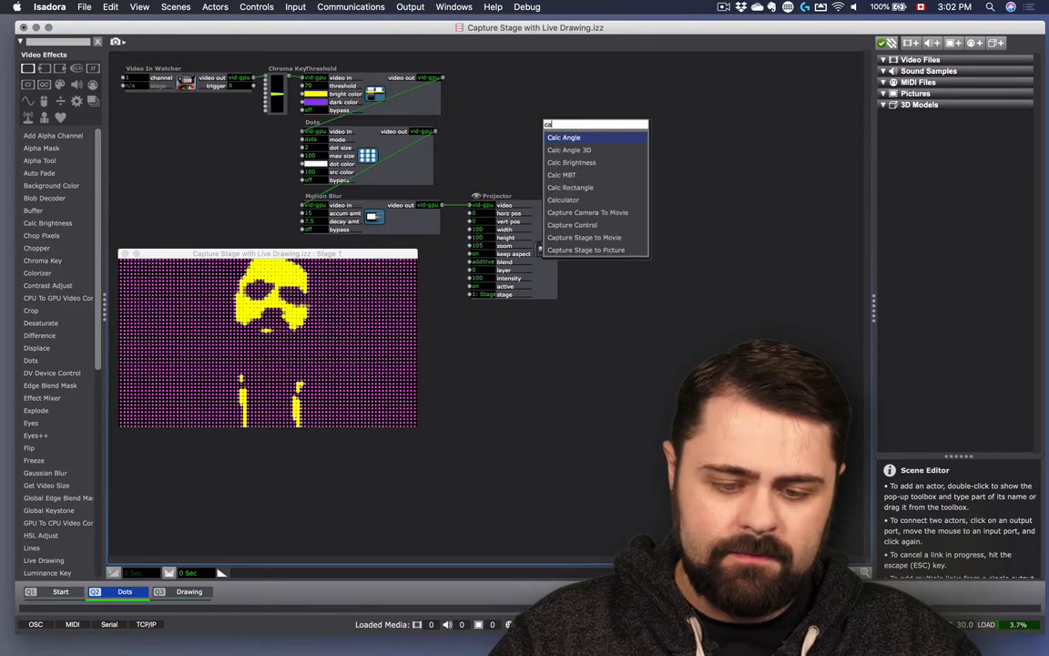
{"action": "type", "text": "p"}
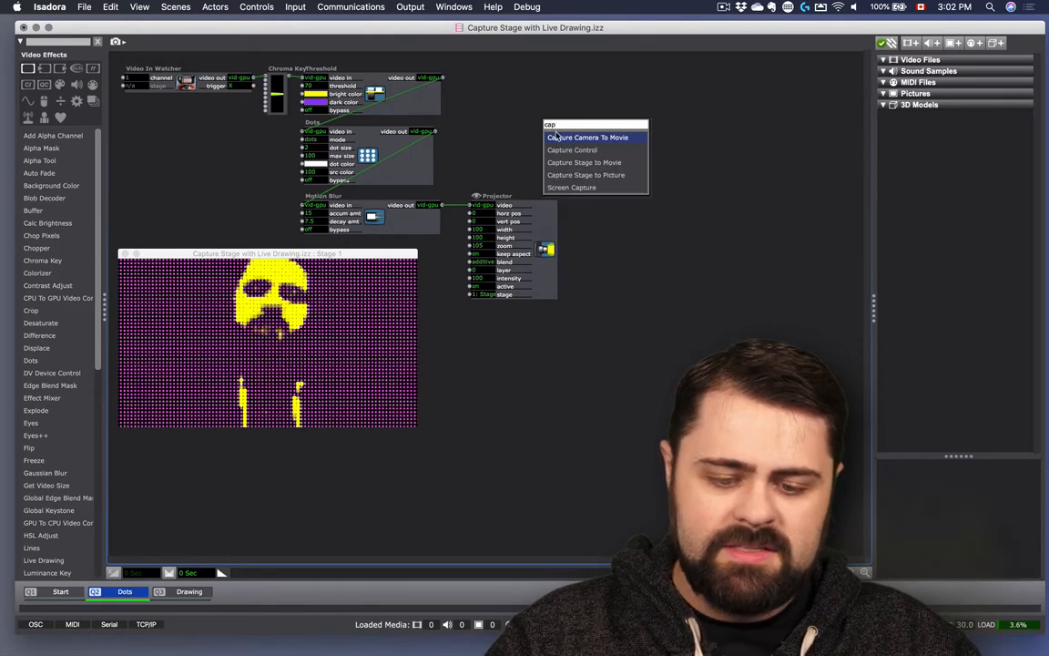
{"action": "left_click", "coordinate": [586, 175]}
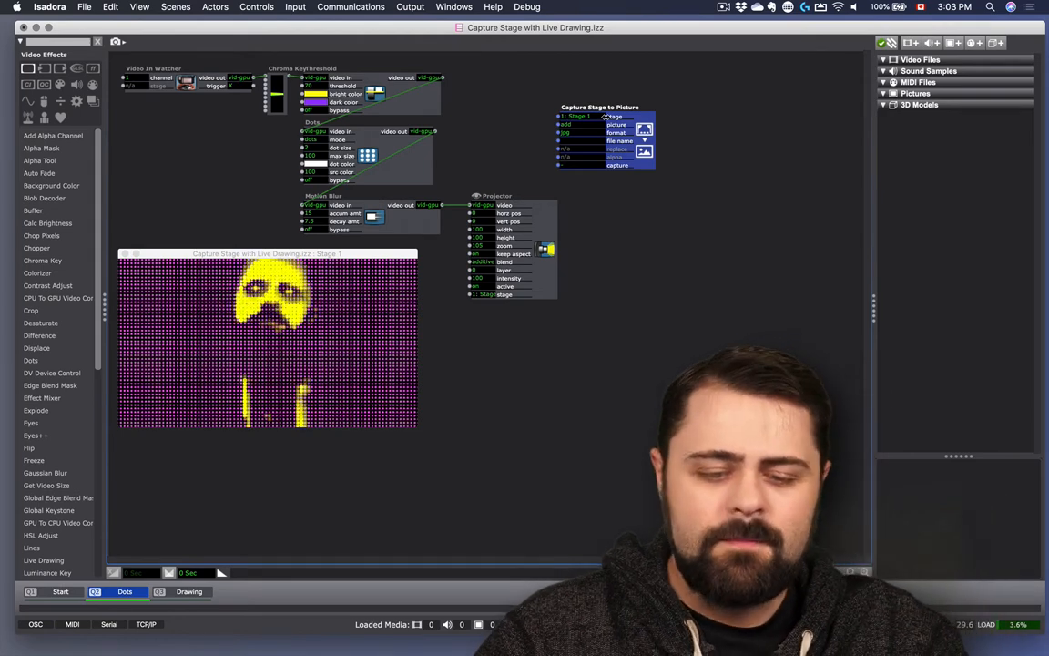
{"action": "left_click_drag", "start_coordinate": [604, 117], "coordinate": [637, 97]}
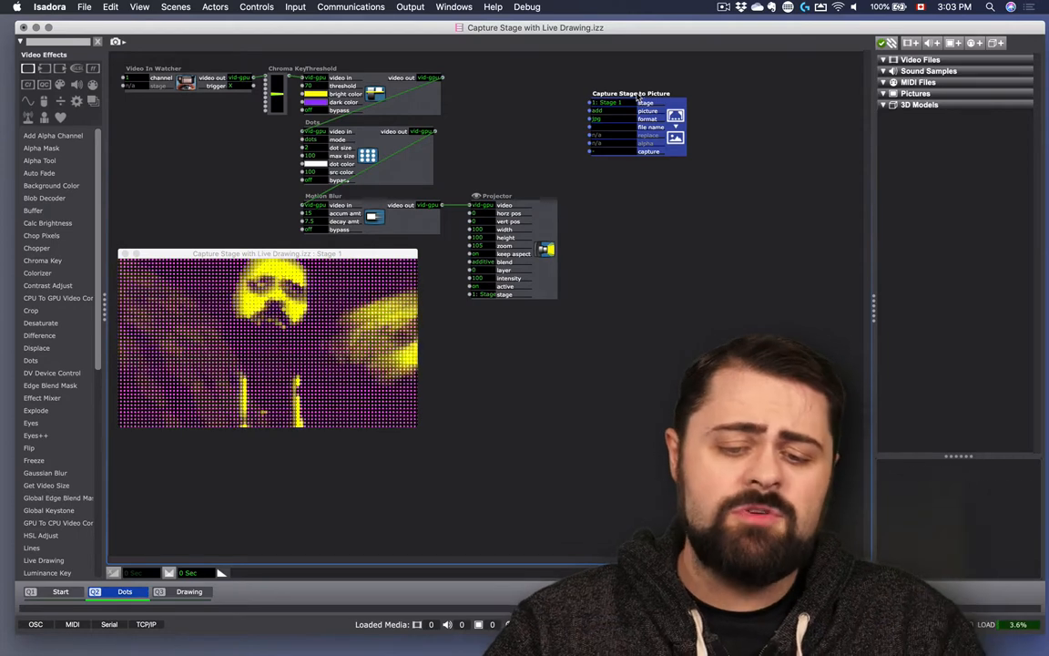
Add a Keyboard Watcher actor beside Capture Stage to Picture and set its key range to 'p'
{"action": "double_click", "coordinate": [508, 128]}
{"action": "type", "text": "key"}
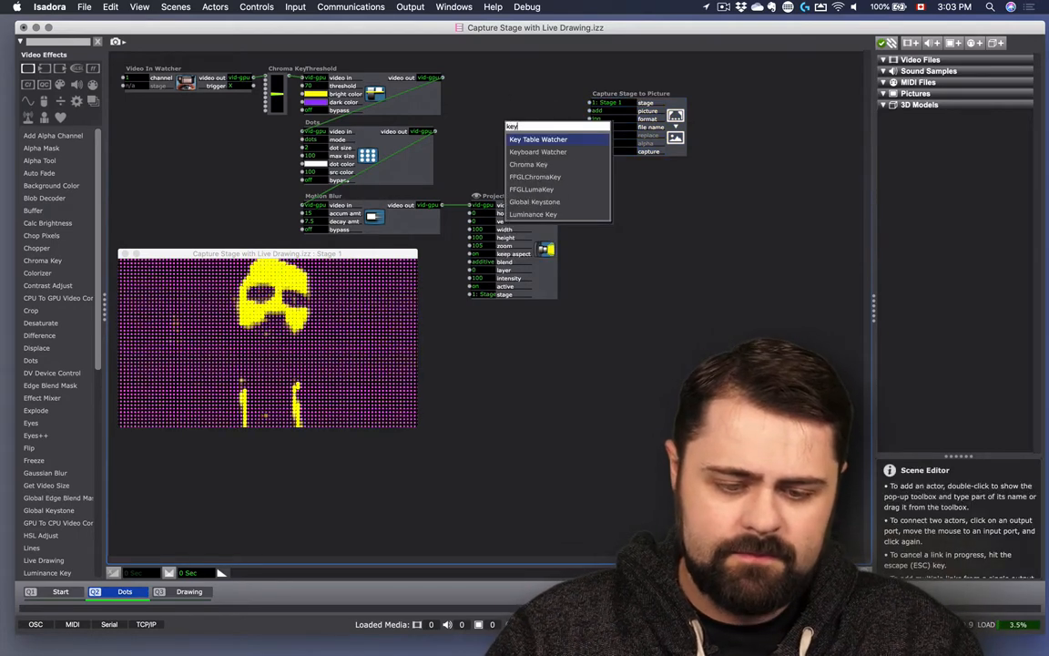
{"action": "key", "text": "Down"}
{"action": "key", "text": "Return"}
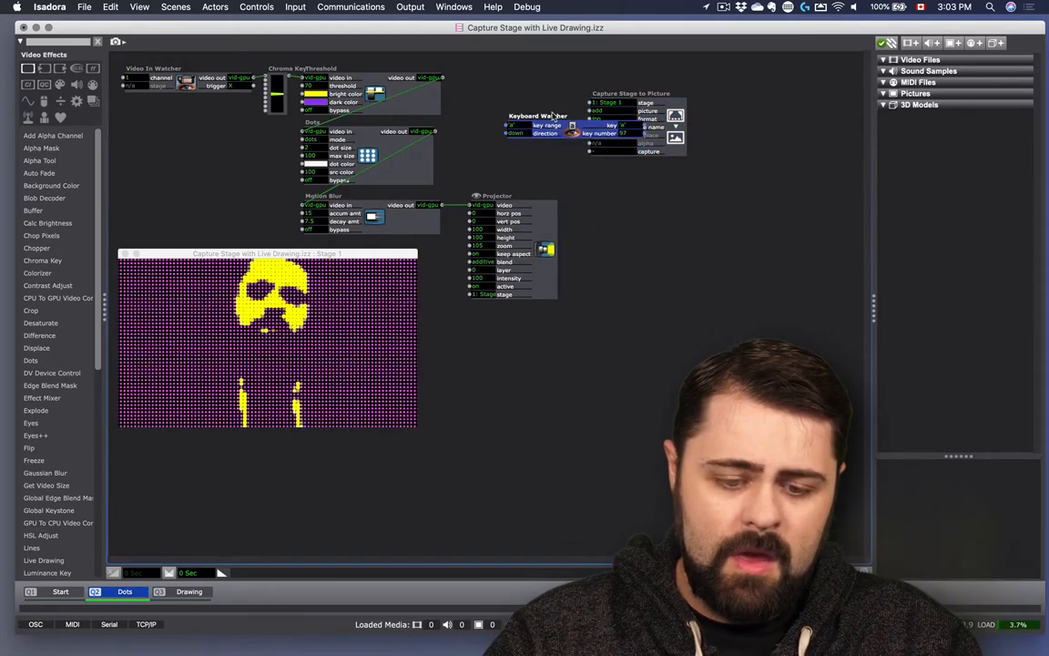
{"action": "left_click_drag", "start_coordinate": [553, 116], "coordinate": [491, 144]}
{"action": "left_click_drag", "start_coordinate": [631, 95], "coordinate": [672, 94]}
{"action": "left_click_drag", "start_coordinate": [520, 155], "coordinate": [544, 153]}
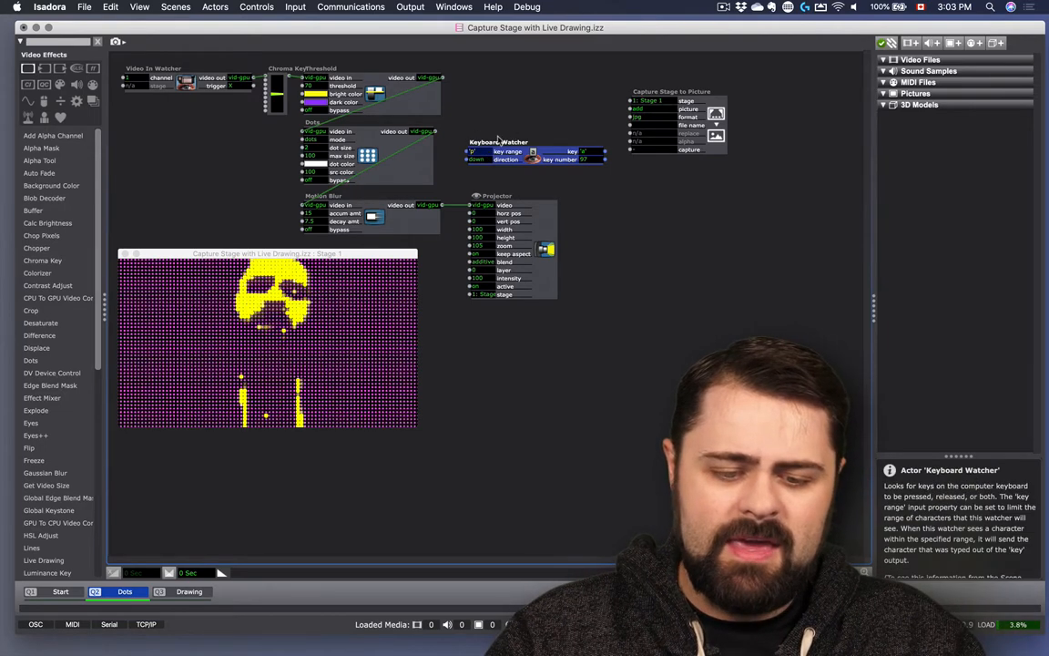
{"action": "left_click", "coordinate": [509, 135]}
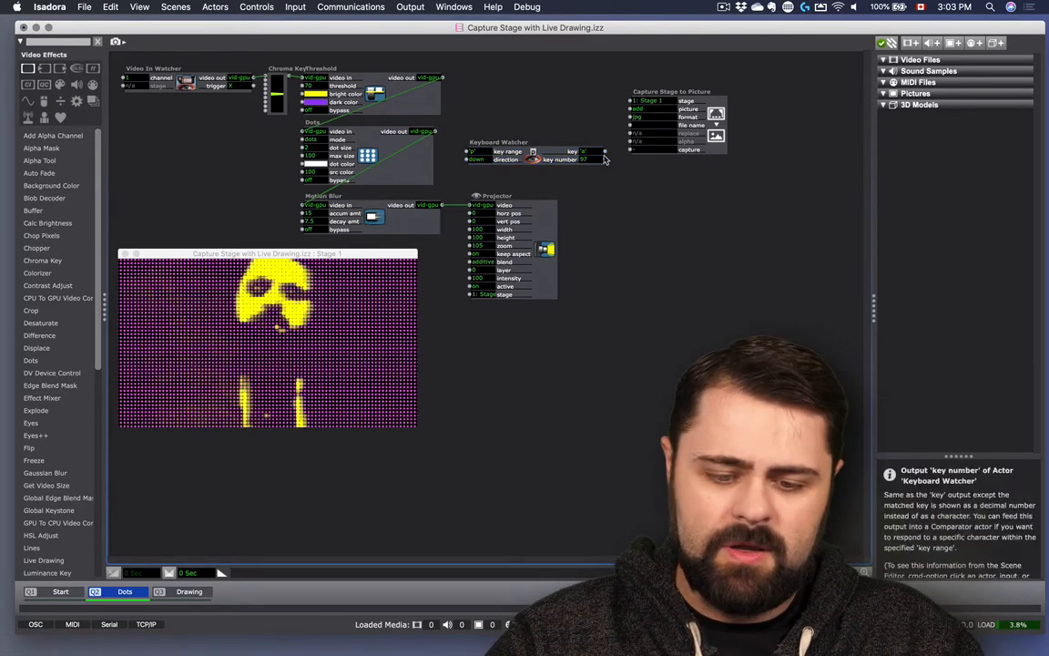
Connect the Keyboard Watcher's key output to the picture actor's capture input and set the capture file name to DotsPictureCap00
{"action": "left_click", "coordinate": [605, 155]}
{"action": "left_click", "coordinate": [628, 152]}
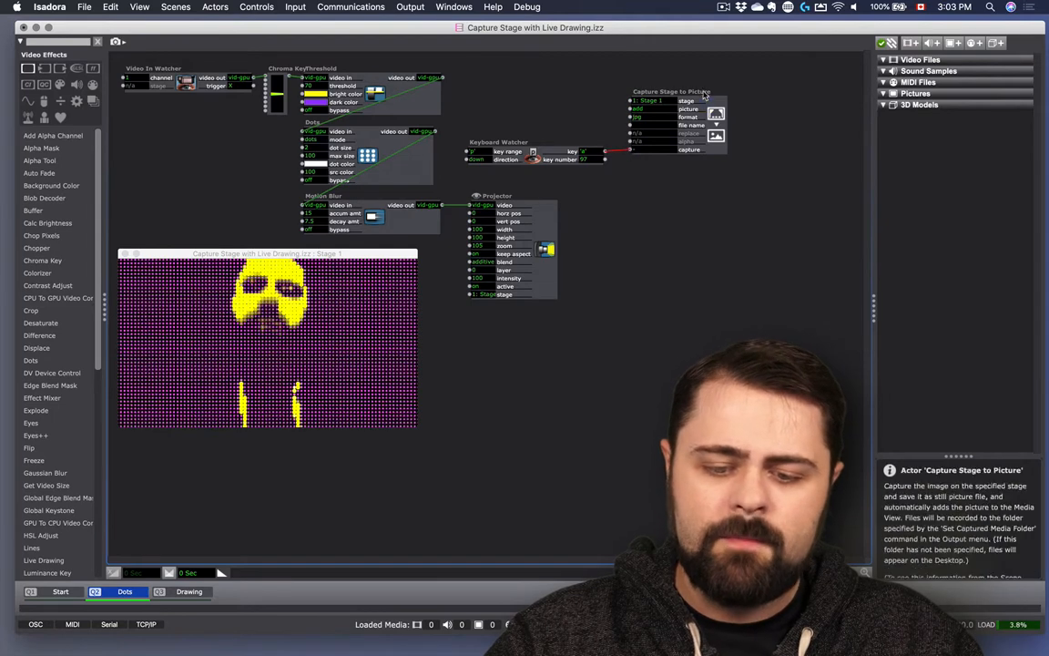
{"action": "left_click_drag", "start_coordinate": [704, 92], "coordinate": [704, 95]}
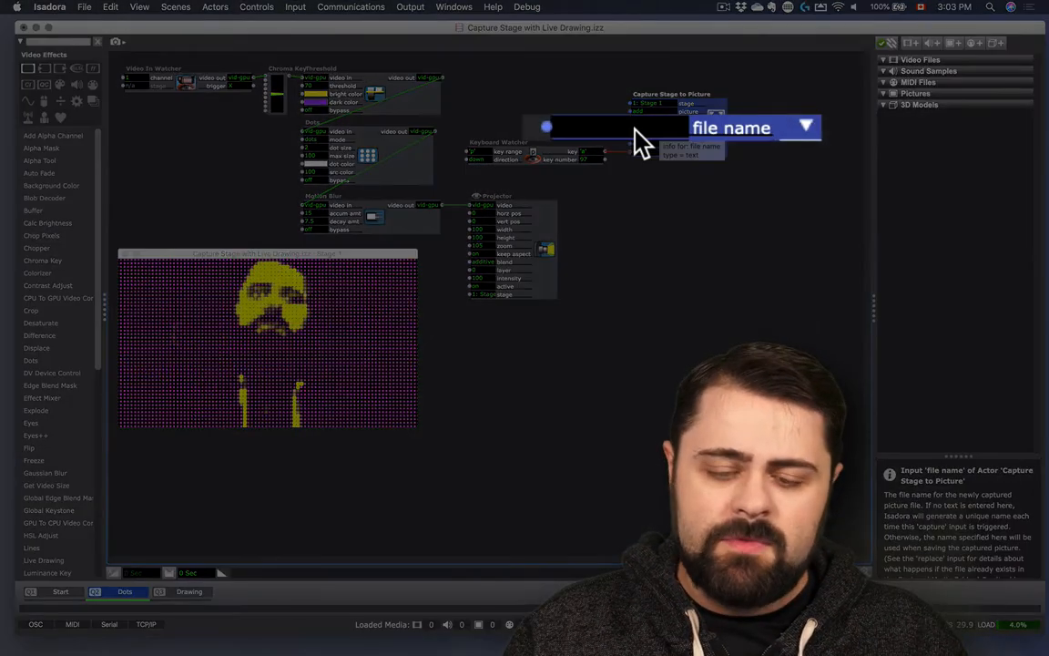
{"action": "left_click", "coordinate": [635, 130]}
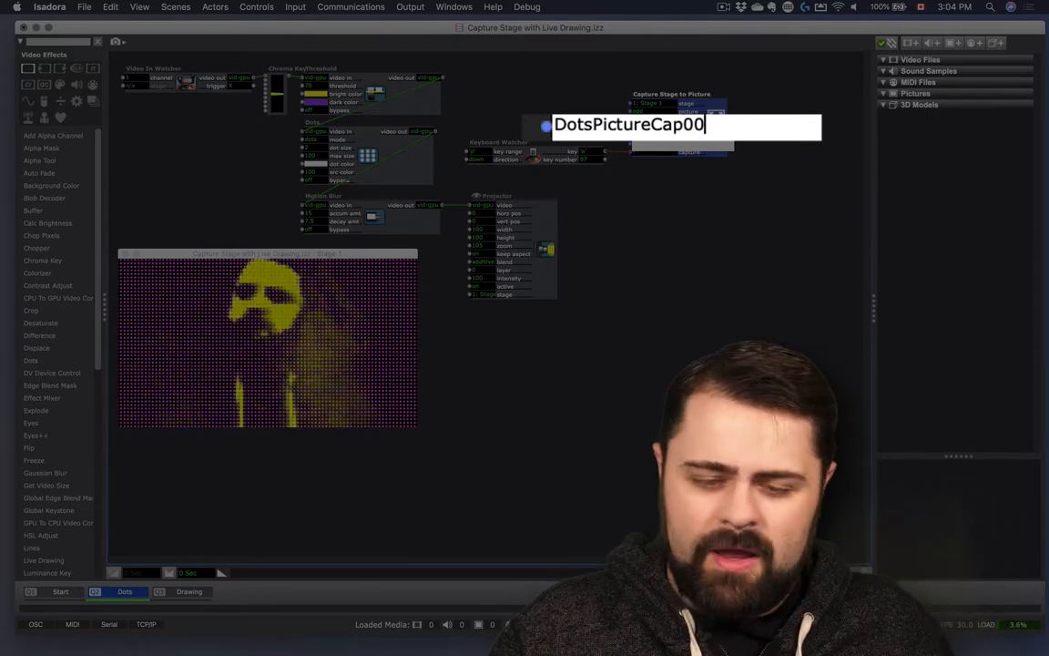
{"action": "key", "text": "Return"}
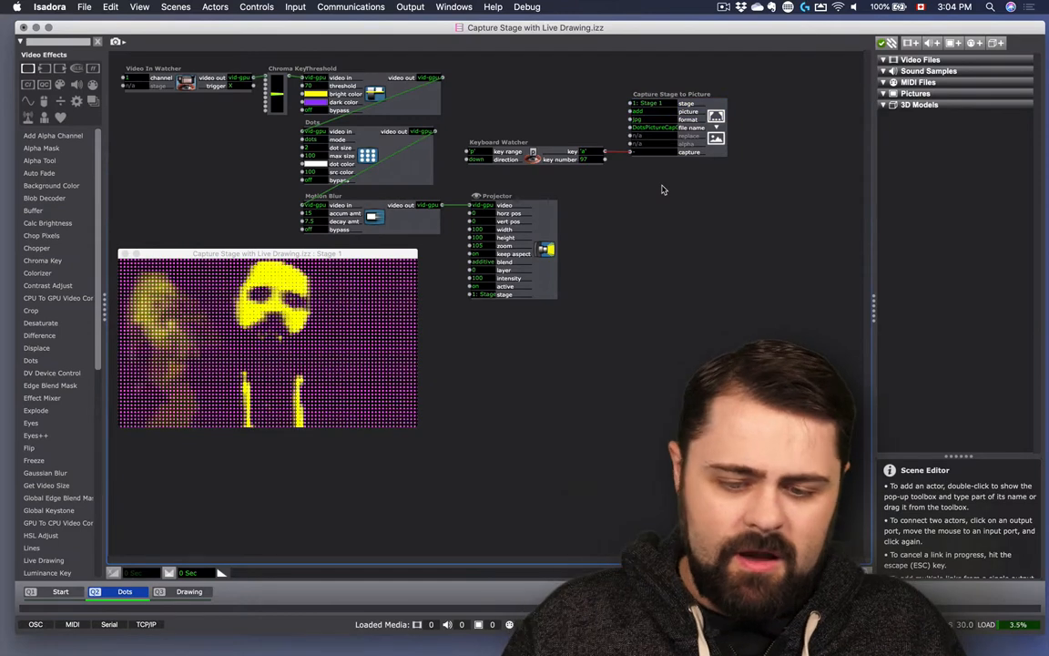
Capture a first picture of the live Dots stage through the Keyboard Watcher trigger
{"action": "left_click", "coordinate": [681, 139]}
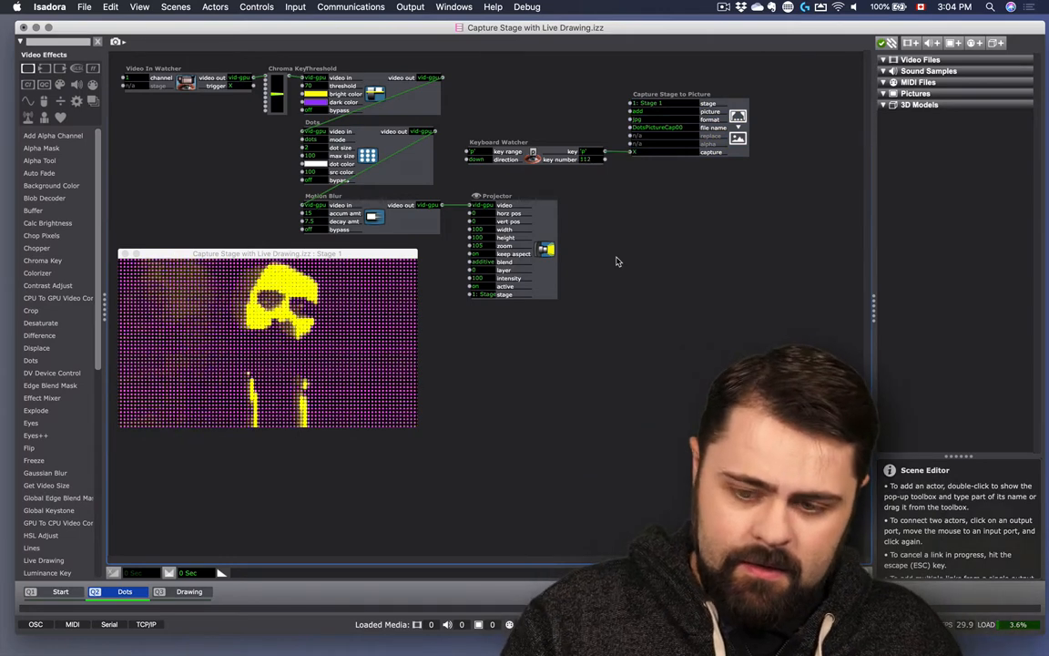
{"action": "key", "text": "p"}
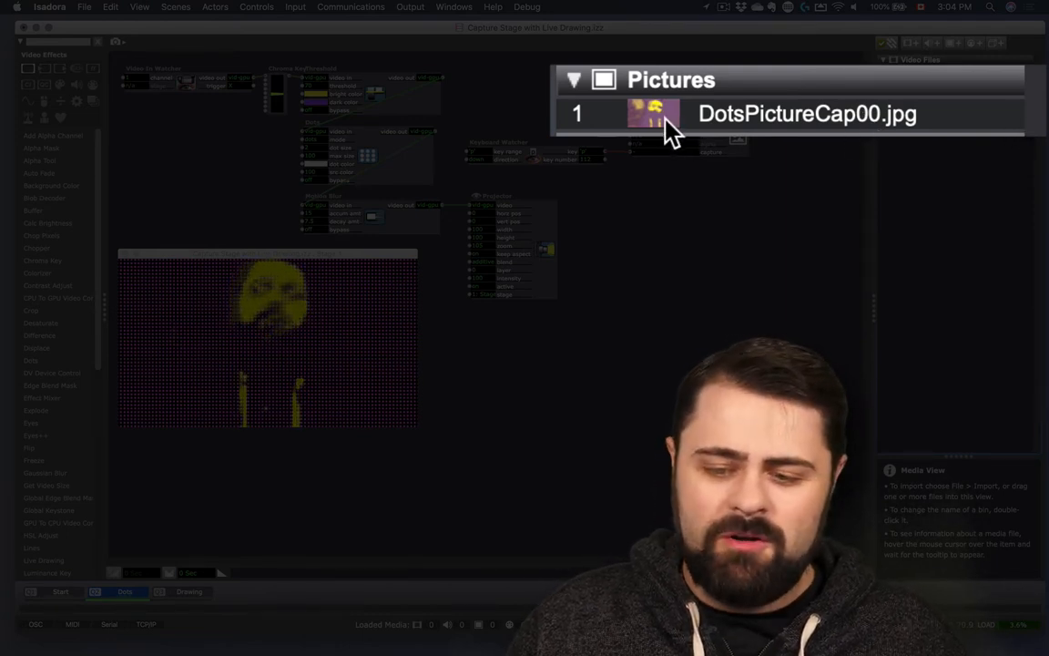
Insert a new scene after Drawing, place DotsPictureCap00.jpg in it as a Picture Player with Projector, and space the two actors apart
{"action": "double_click", "coordinate": [237, 601]}
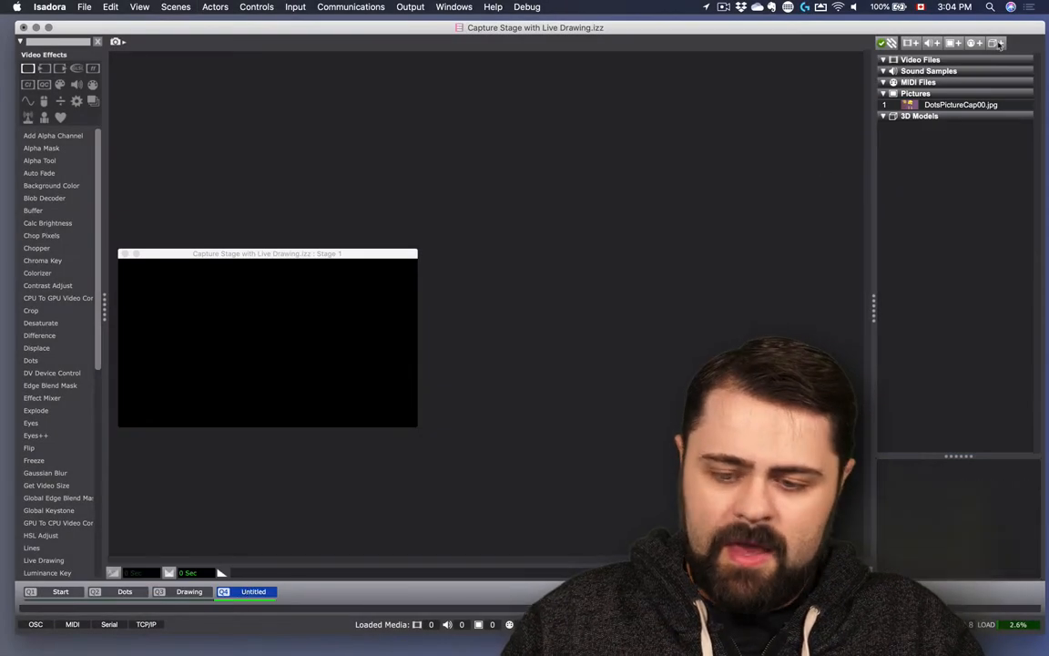
{"action": "left_click_drag", "start_coordinate": [961, 104], "coordinate": [397, 171]}
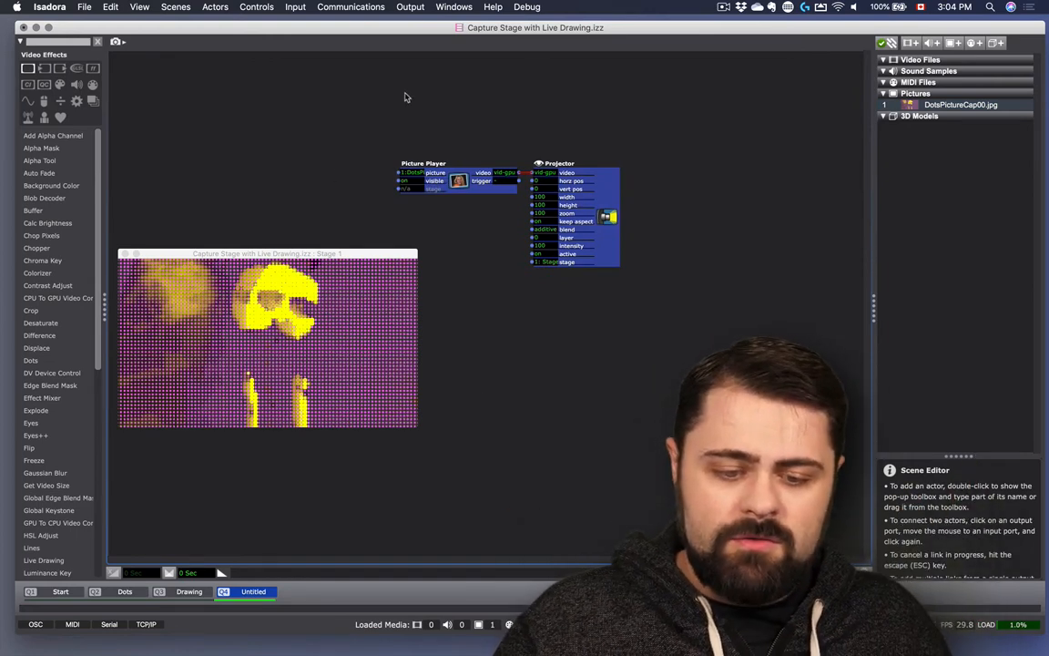
{"action": "left_click_drag", "start_coordinate": [437, 169], "coordinate": [365, 170]}
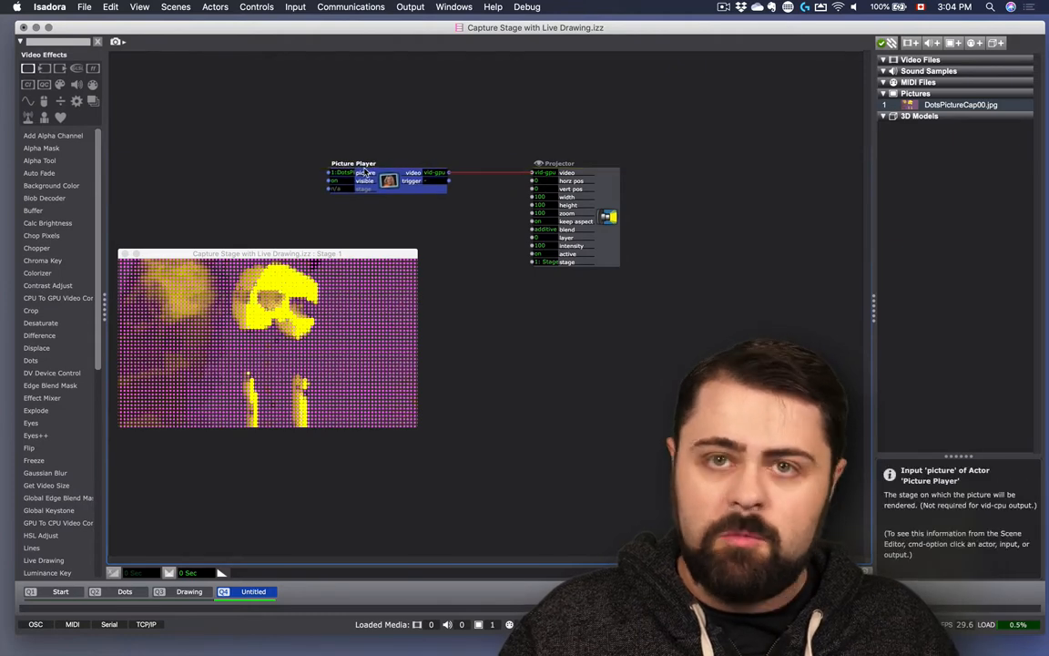
{"action": "left_click", "coordinate": [432, 103]}
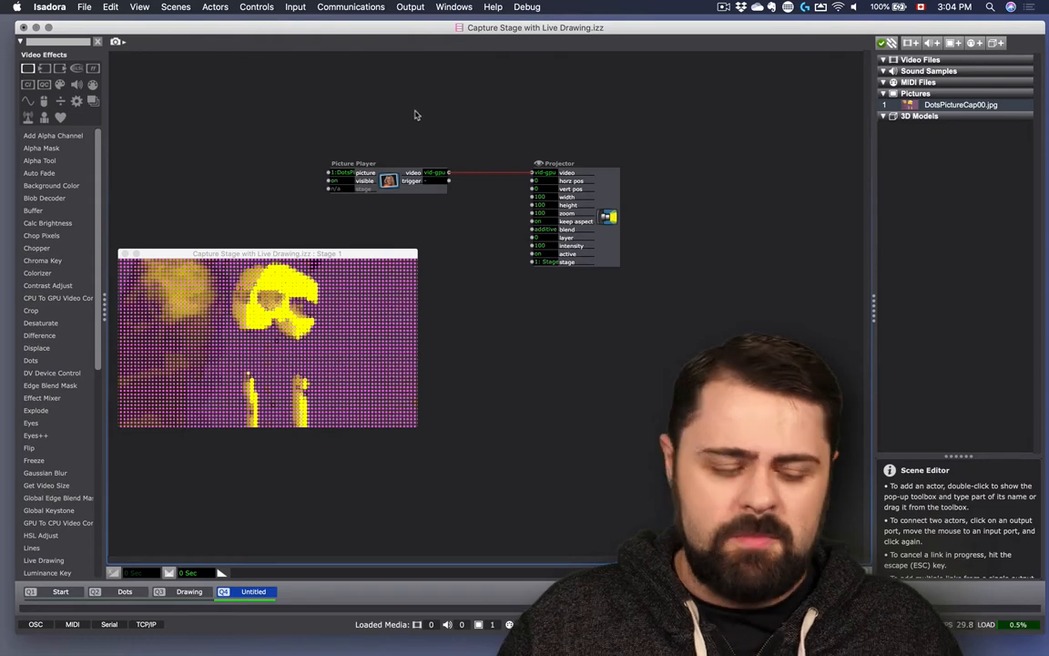
Return to the Dots scene and capture five more pictures of the live stage through the Keyboard Watcher trigger
{"action": "left_click", "coordinate": [121, 593]}
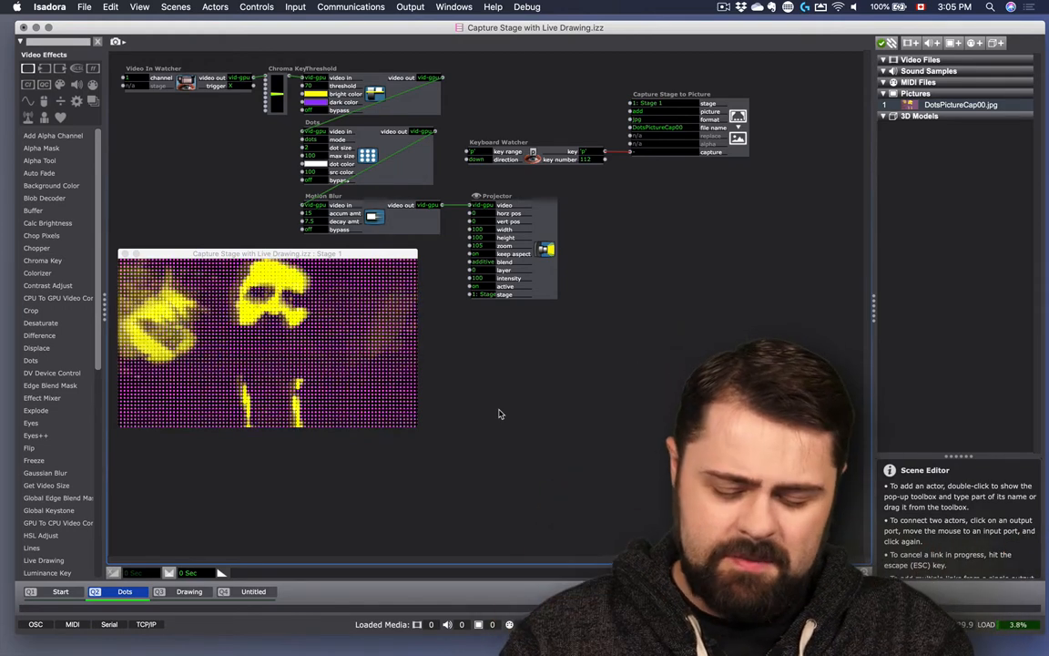
{"action": "key", "text": "p"}
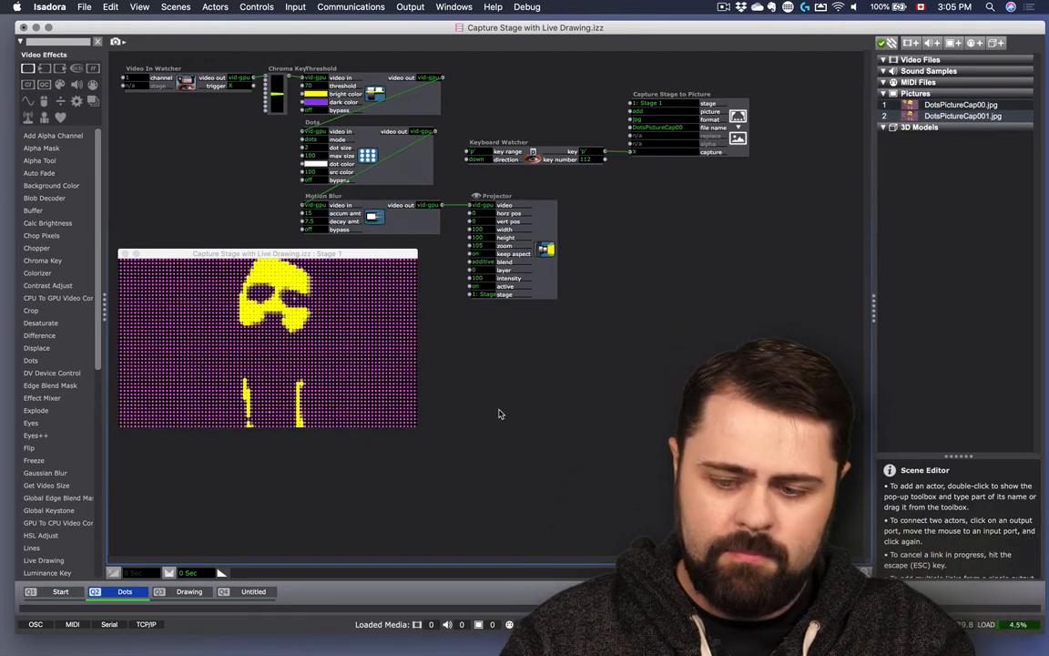
{"action": "key", "text": "p"}
{"action": "key", "text": "p"}
{"action": "key", "text": "p"}
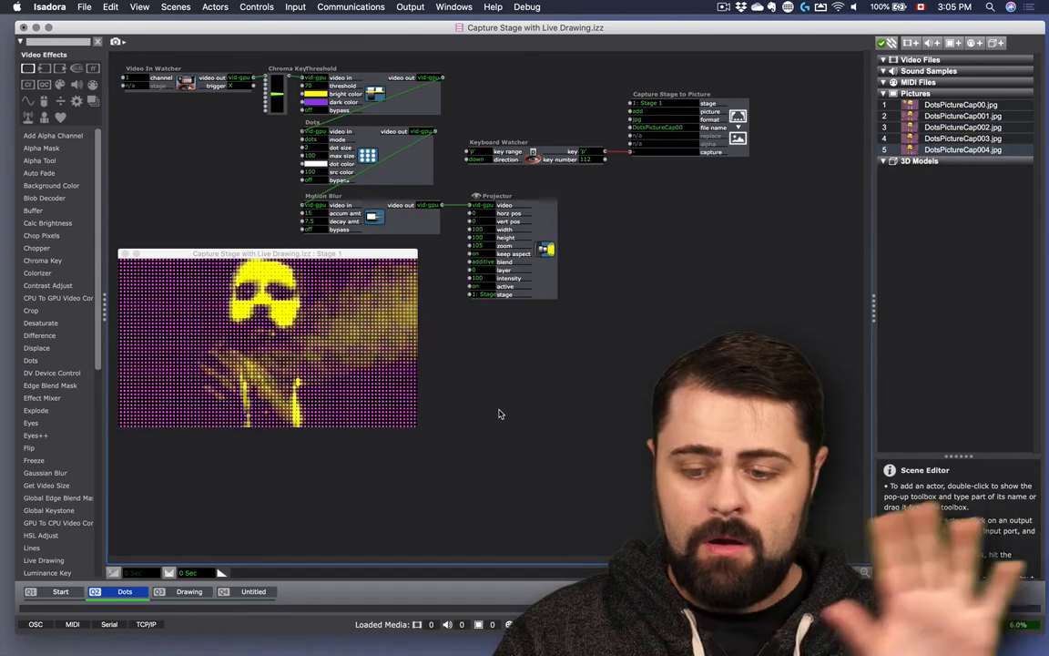
{"action": "key", "text": "p"}
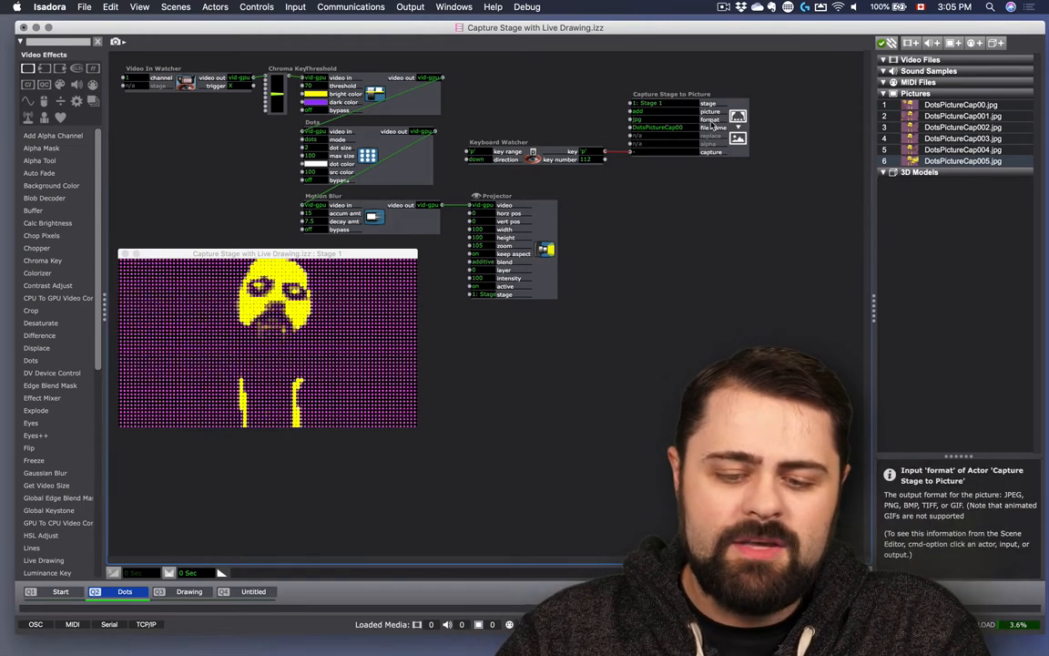
Explore the format range of Capture Stage to Picture up to gif, and set the format to png with alpha on
{"action": "left_click", "coordinate": [637, 121]}
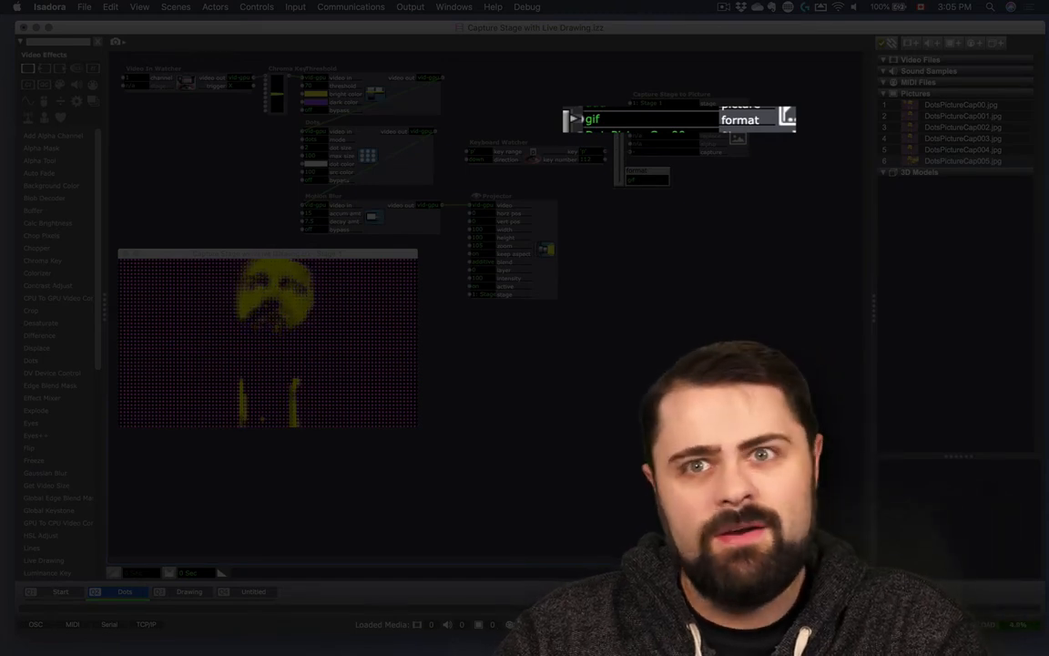
{"action": "left_click_drag", "start_coordinate": [616, 120], "coordinate": [617, 214]}
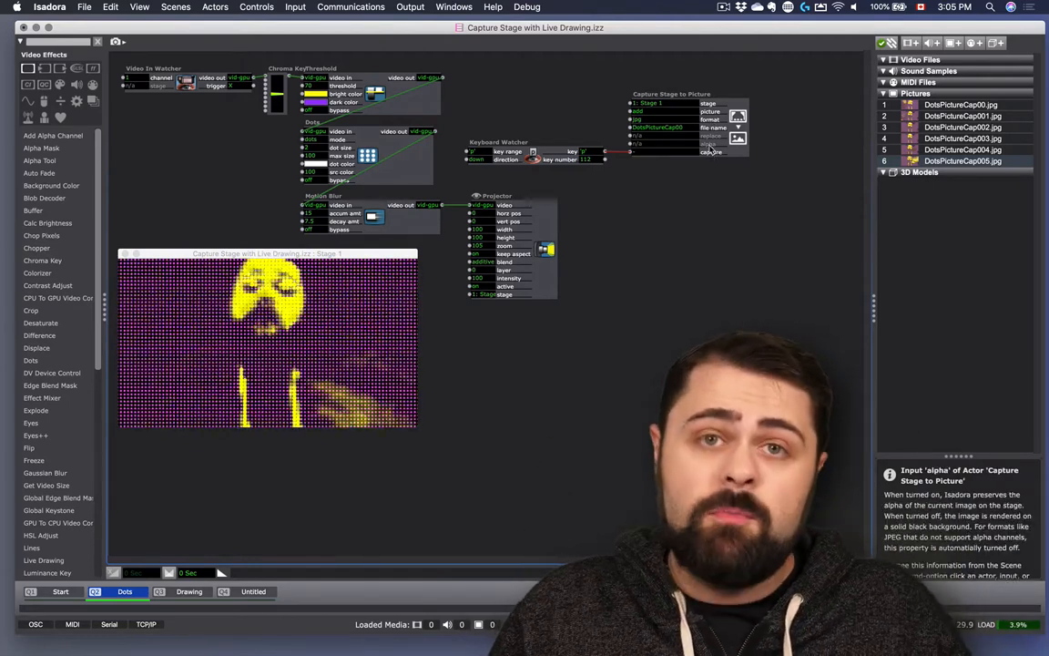
{"action": "left_click", "coordinate": [709, 119]}
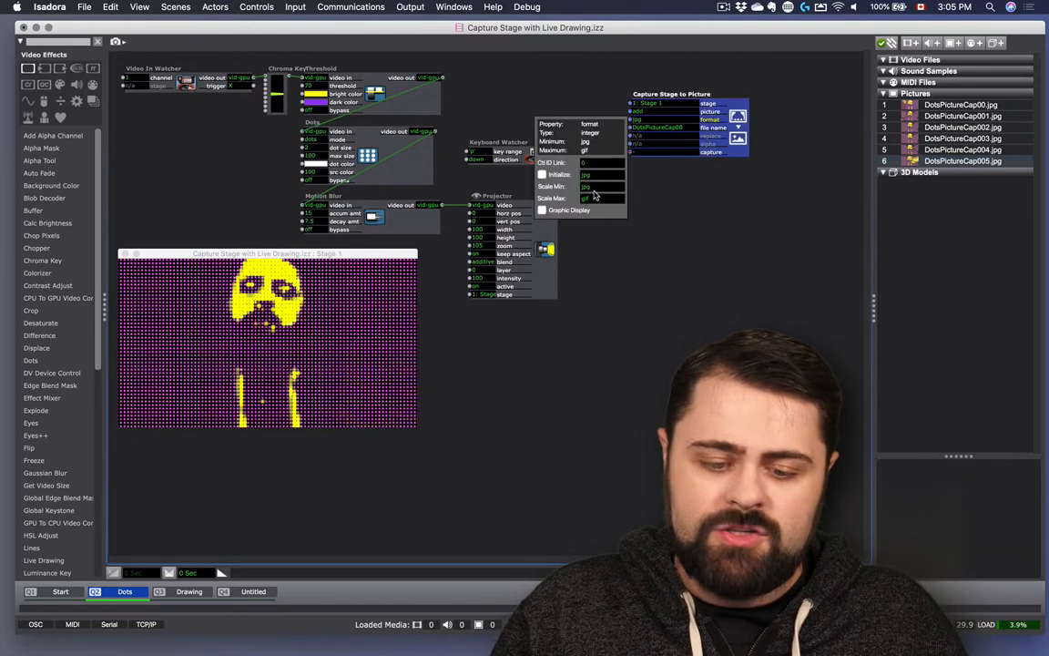
{"action": "left_click", "coordinate": [620, 176]}
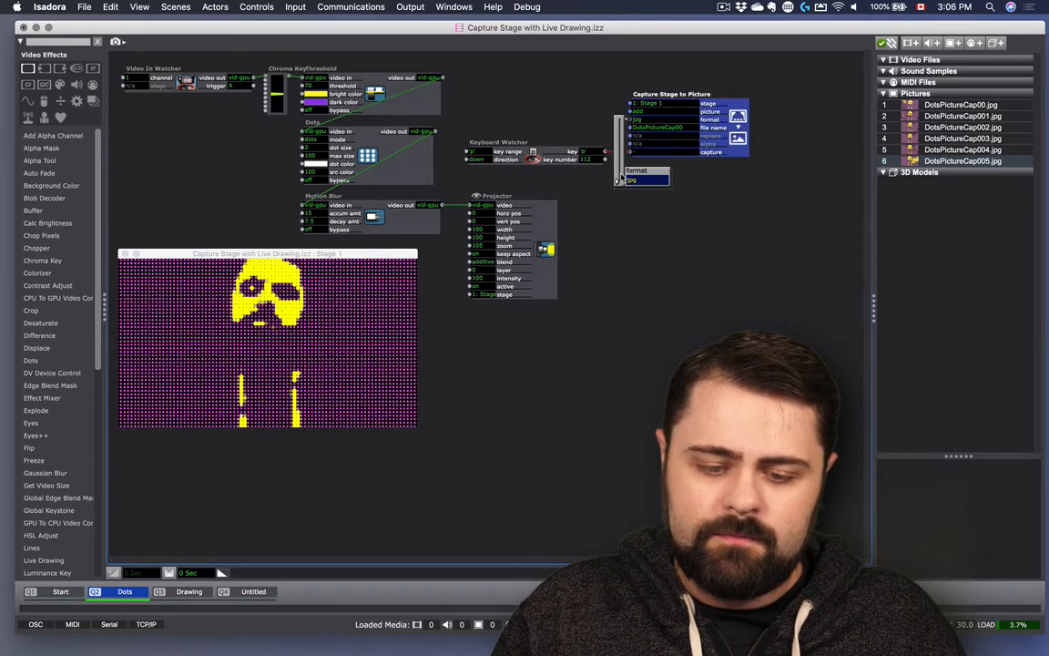
{"action": "left_click", "coordinate": [689, 161]}
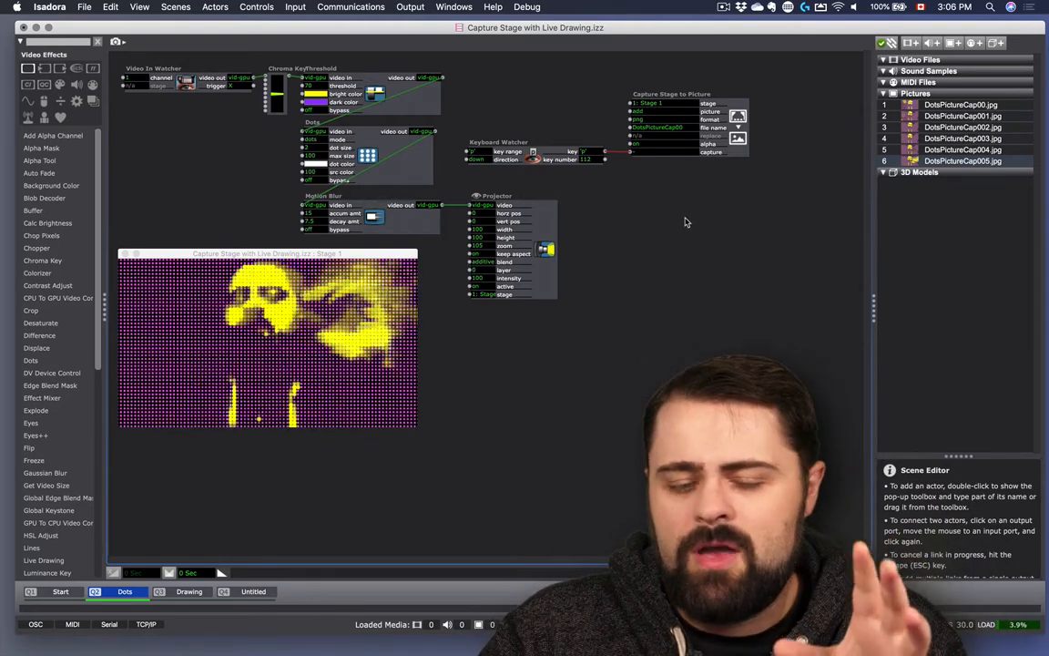
Target picture slot 1 with replace turned off in Capture Stage to Picture, and capture the stage into that slot
{"action": "mouse_move", "coordinate": [710, 106]}
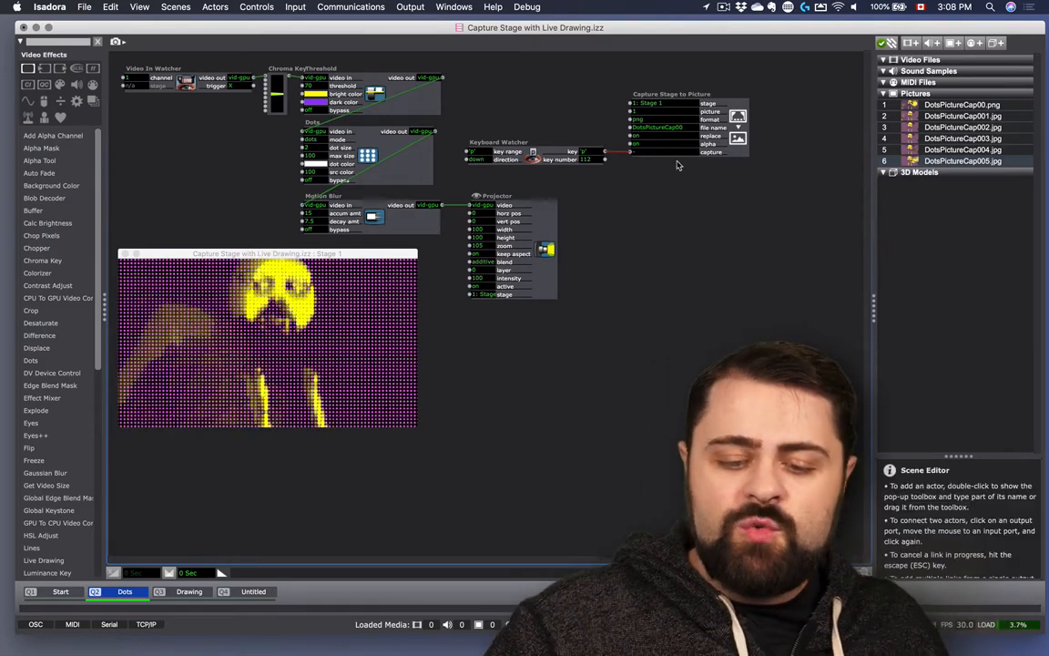
{"action": "mouse_move", "coordinate": [669, 136]}
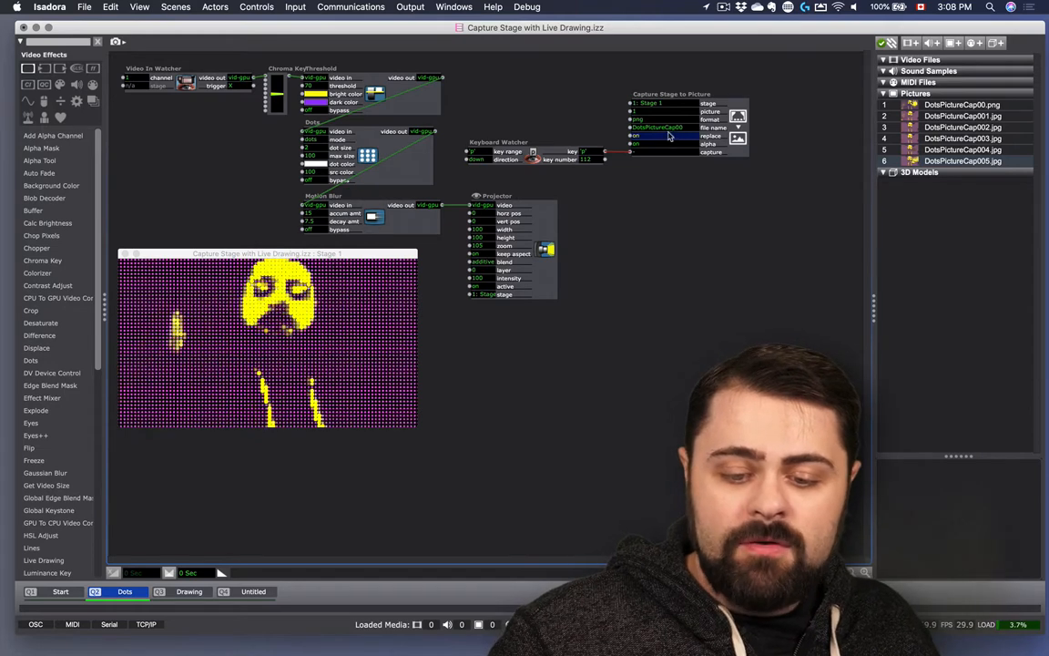
{"action": "left_click_drag", "start_coordinate": [670, 137], "coordinate": [670, 142]}
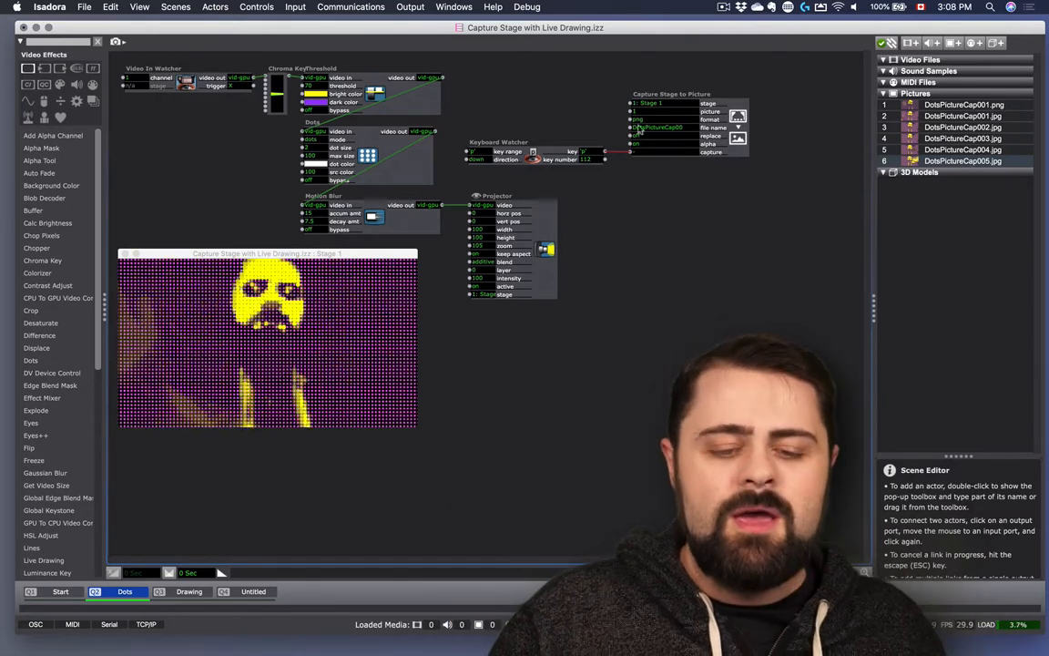
Show the Isadora Captured Media folder in Finder and widen the Name column to read the full file names
{"action": "left_click", "coordinate": [410, 7]}
{"action": "left_click", "coordinate": [423, 131]}
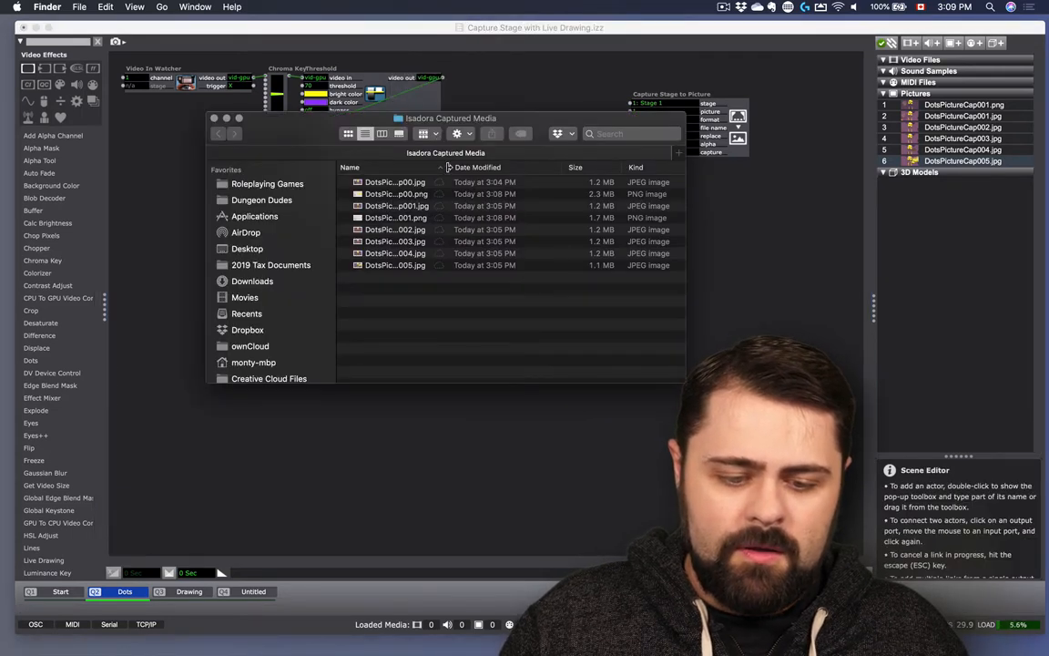
{"action": "left_click_drag", "start_coordinate": [448, 167], "coordinate": [517, 167]}
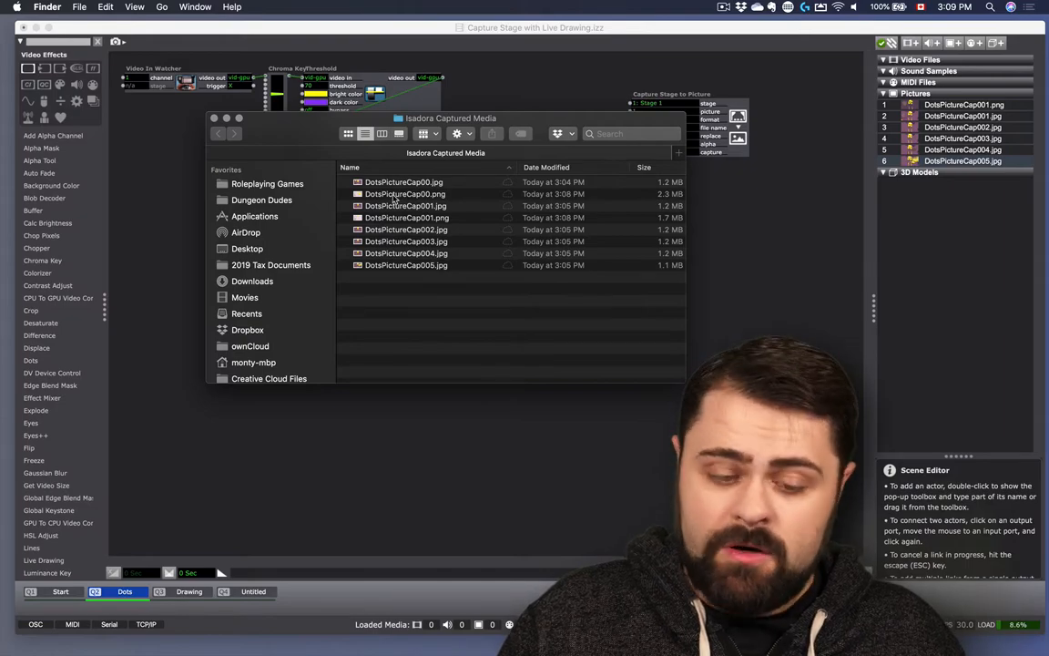
Preview DotsPictureCap00.png and DotsPictureCap001.jpg in the captured media folder, close the folder, and return to the Isadora scene editor
{"action": "left_click", "coordinate": [394, 195]}
{"action": "key", "text": "space"}
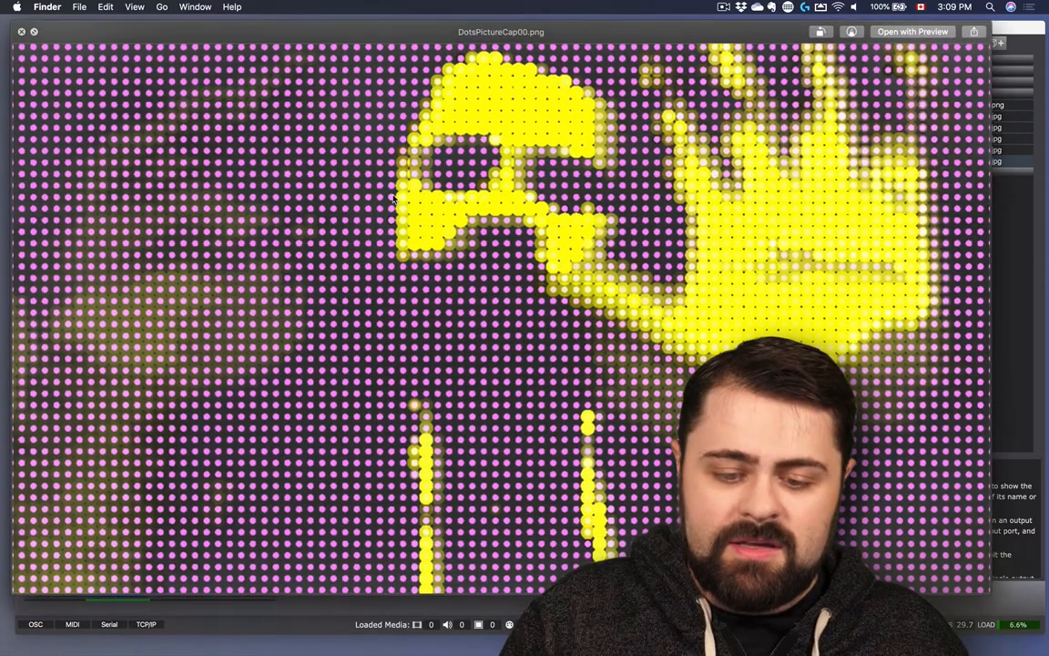
{"action": "key", "text": "space"}
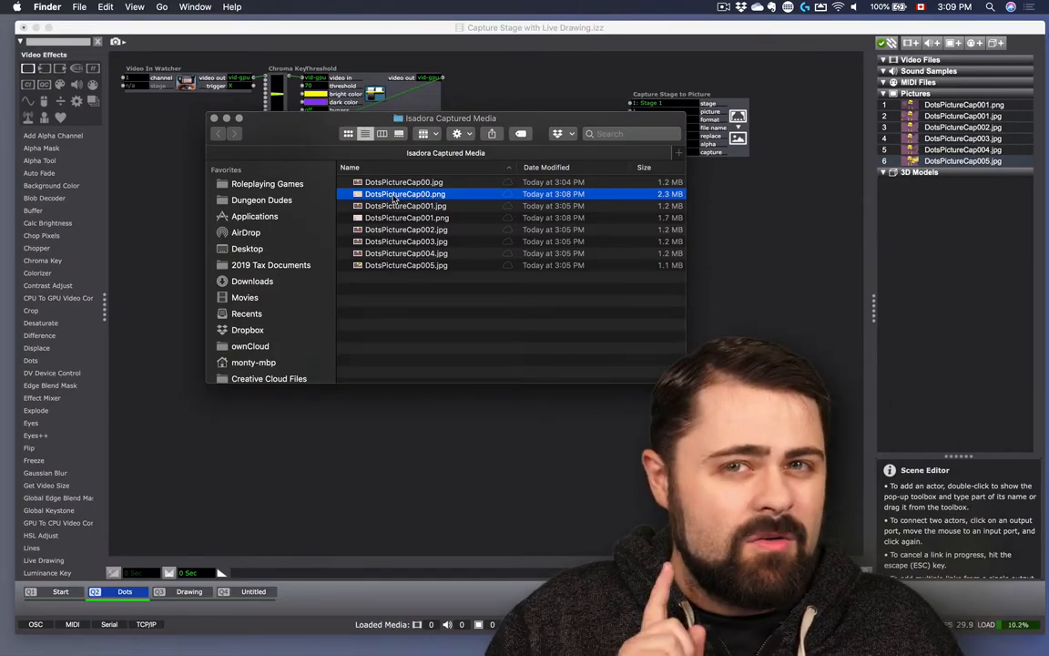
{"action": "left_click", "coordinate": [390, 206]}
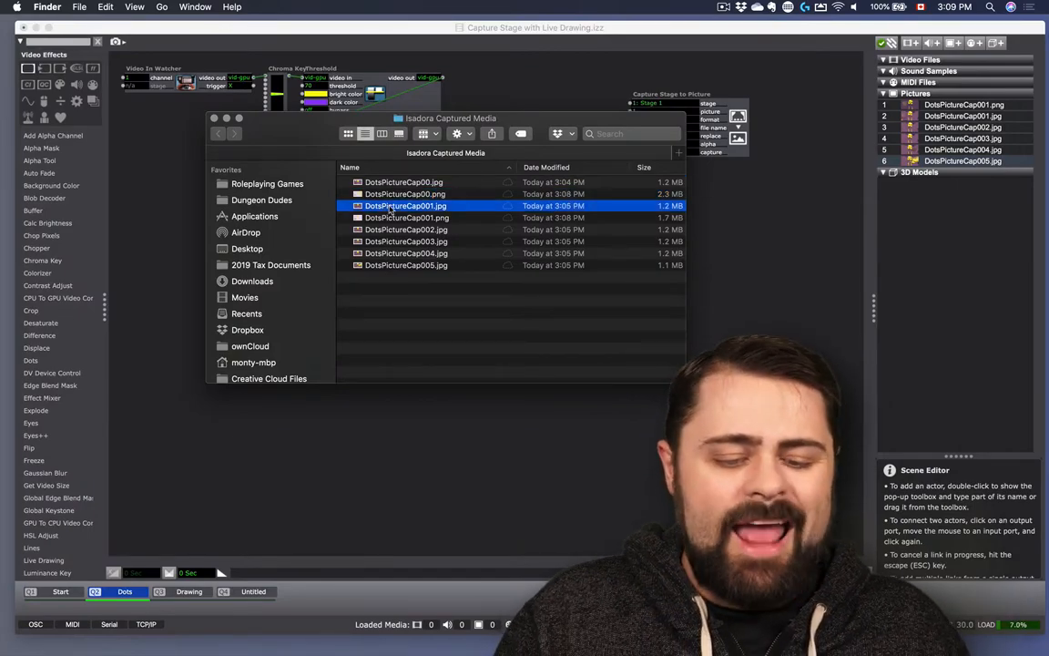
{"action": "key", "text": "space"}
{"action": "key", "text": "space"}
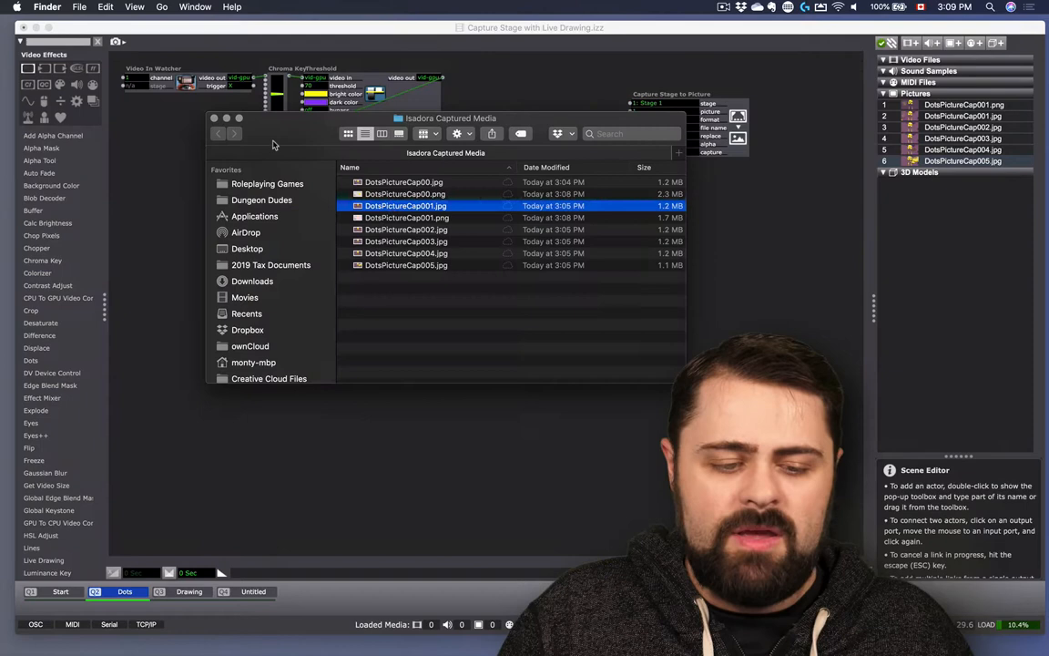
{"action": "left_click", "coordinate": [214, 118]}
{"action": "left_click", "coordinate": [476, 88]}
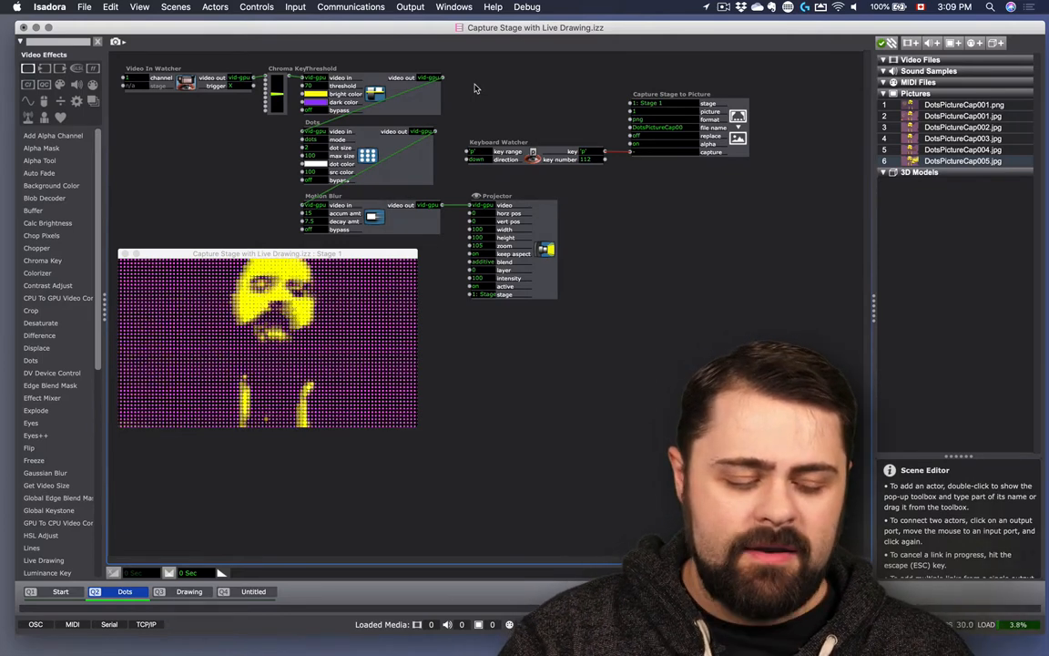
Set the Threshold actor's bright color to Turquoise in the Dots scene and recapture the stage into picture slot 1
{"action": "left_click", "coordinate": [248, 593]}
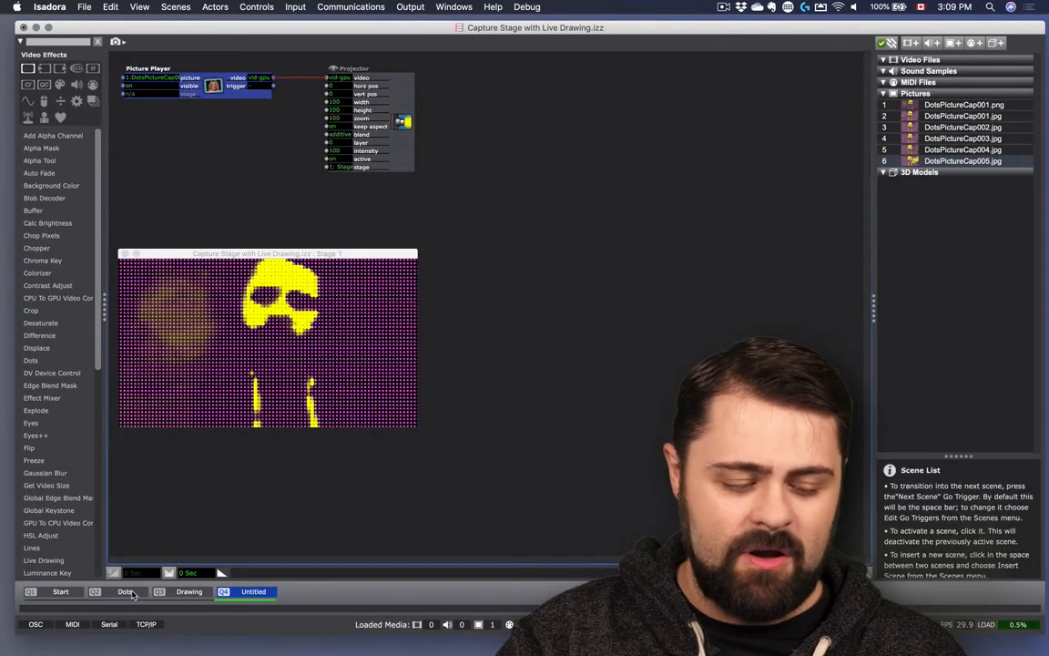
{"action": "left_click", "coordinate": [126, 592]}
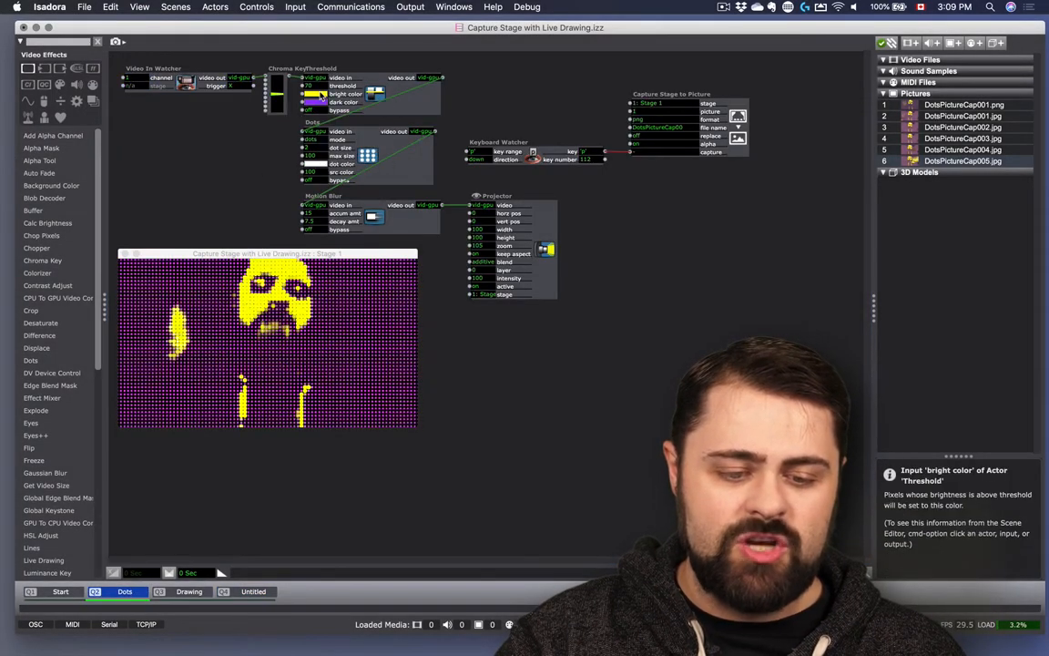
{"action": "left_click", "coordinate": [319, 95]}
{"action": "left_click", "coordinate": [232, 361]}
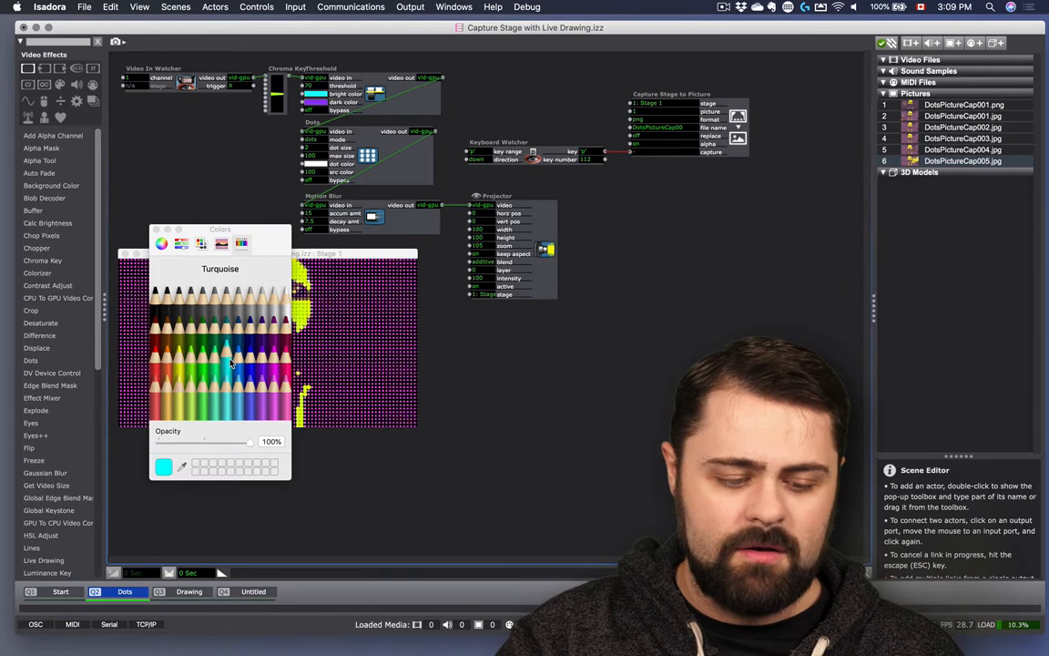
{"action": "left_click", "coordinate": [156, 230]}
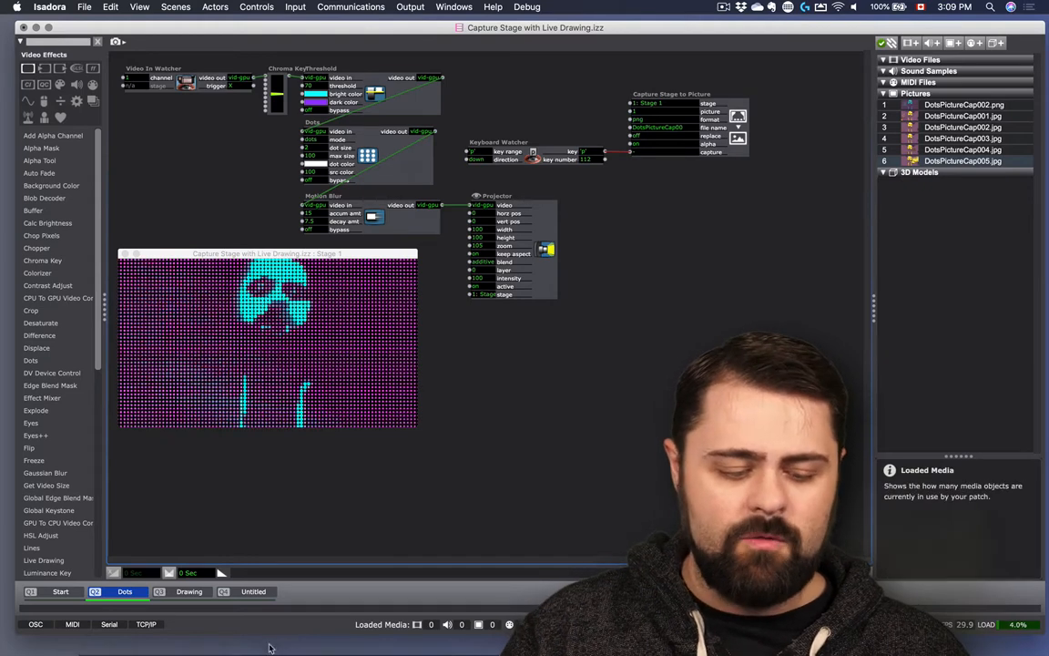
Check the recaptured picture in the Untitled scene and return to the Dots scene
{"action": "left_click", "coordinate": [256, 594]}
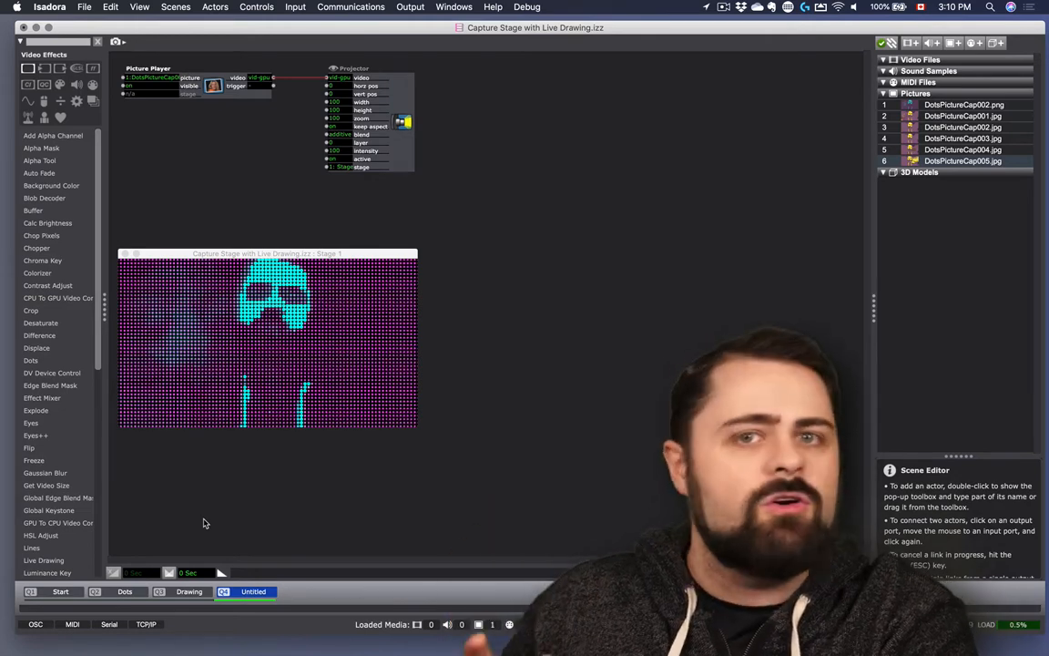
{"action": "left_click", "coordinate": [125, 591]}
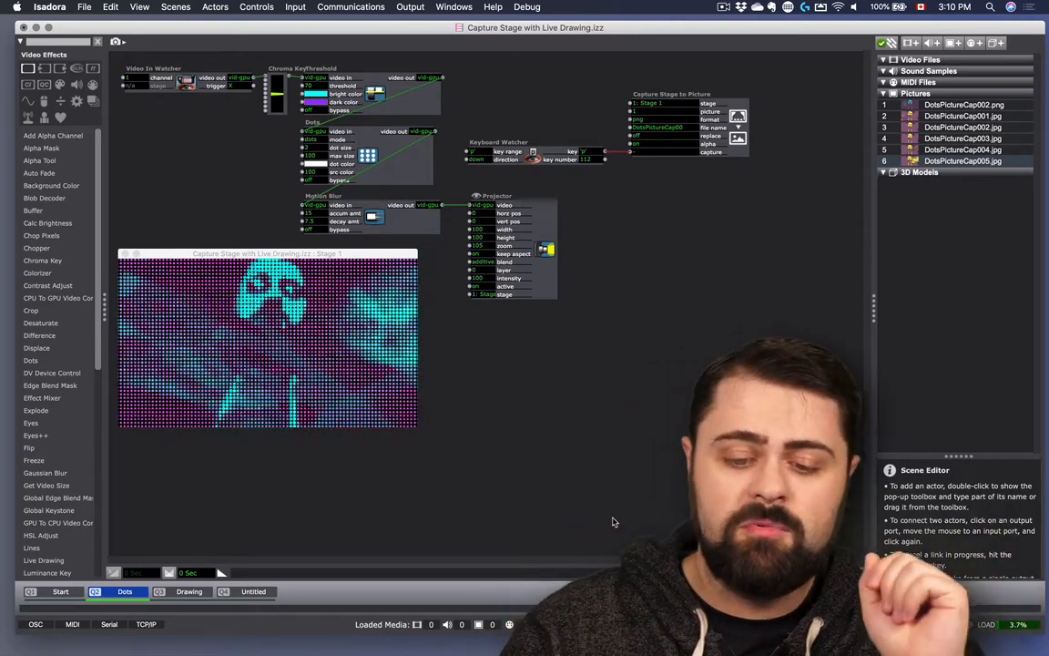
Add a Capture Stage to Movie actor to the Dots scene and place it just below Capture Stage to Picture
{"action": "double_click", "coordinate": [640, 284]}
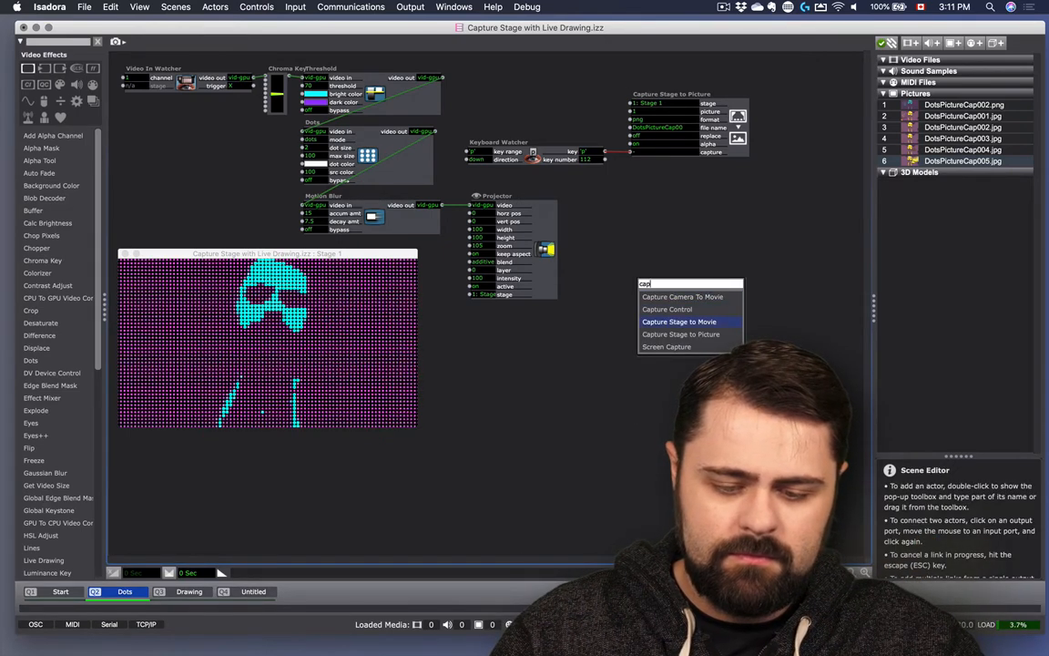
{"action": "key", "text": "Return"}
{"action": "left_click_drag", "start_coordinate": [693, 281], "coordinate": [689, 187]}
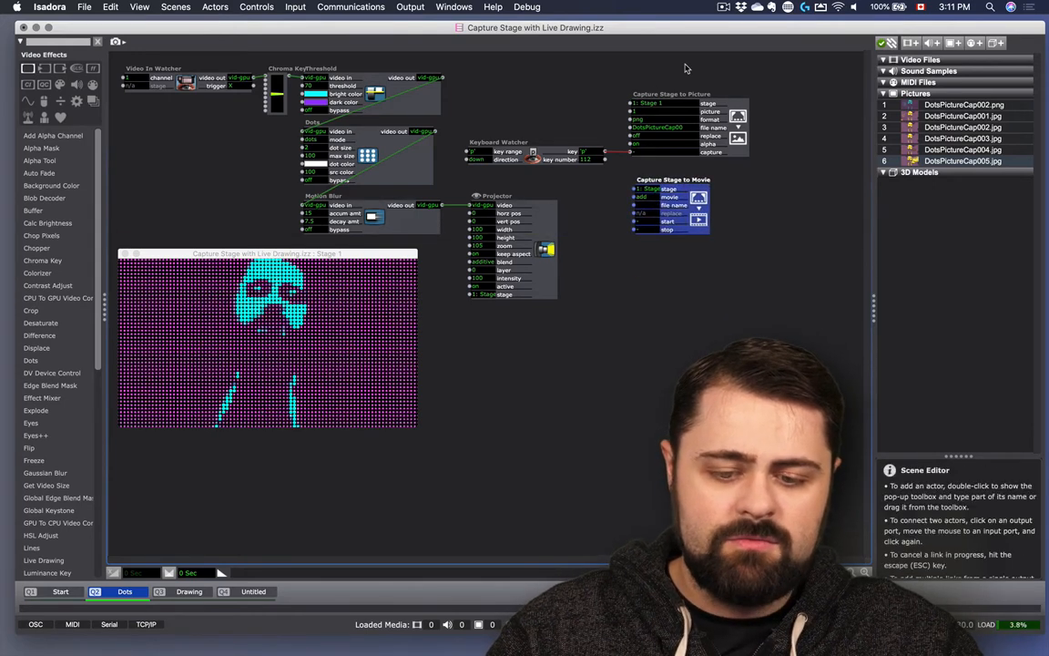
Rearrange the two capture actors so that Capture Stage to Movie sits above Capture Stage to Picture
{"action": "left_click_drag", "start_coordinate": [674, 95], "coordinate": [702, 315]}
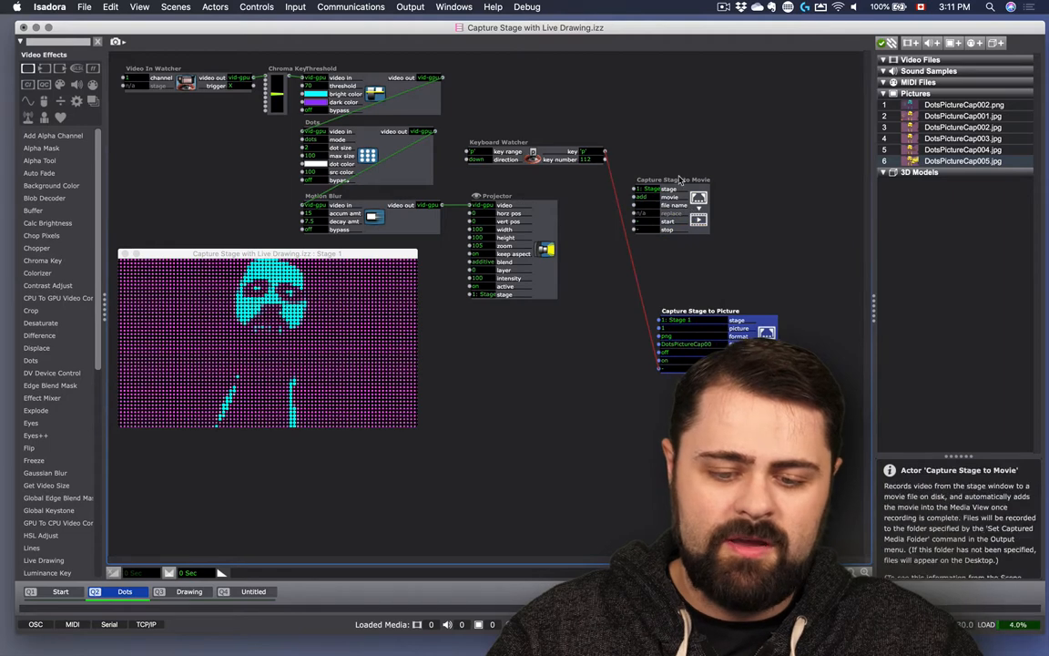
{"action": "left_click_drag", "start_coordinate": [699, 214], "coordinate": [698, 119]}
{"action": "left_click_drag", "start_coordinate": [702, 304], "coordinate": [674, 155]}
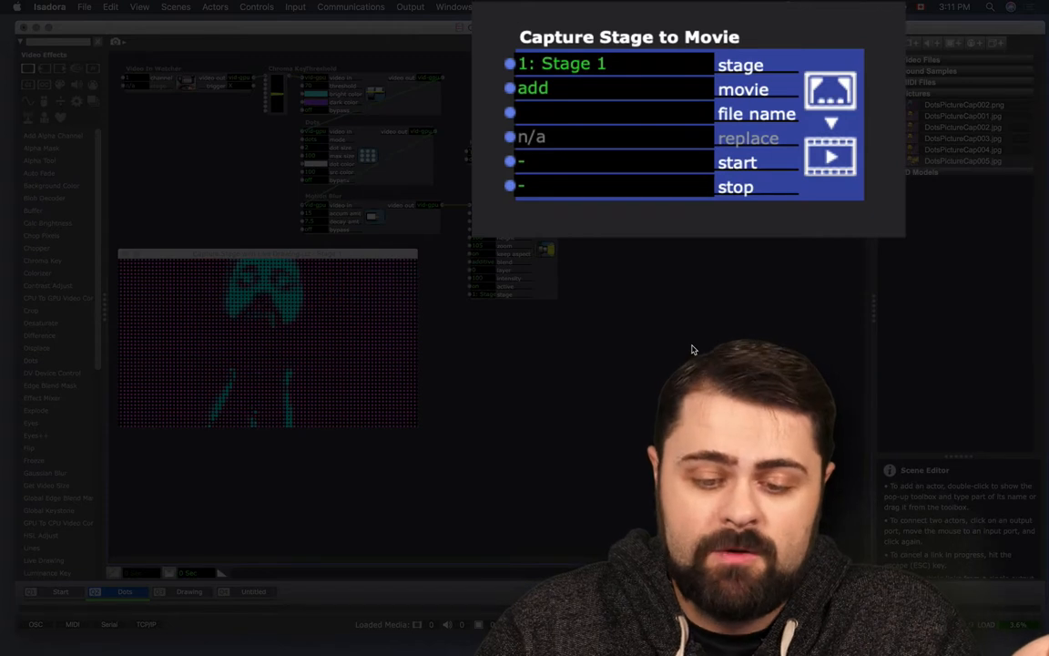
Name the stage movie capture file DotsMovieCap00 and link the Keyboard Watcher's key output to Capture Stage to Movie's start input
{"action": "left_click", "coordinate": [583, 112]}
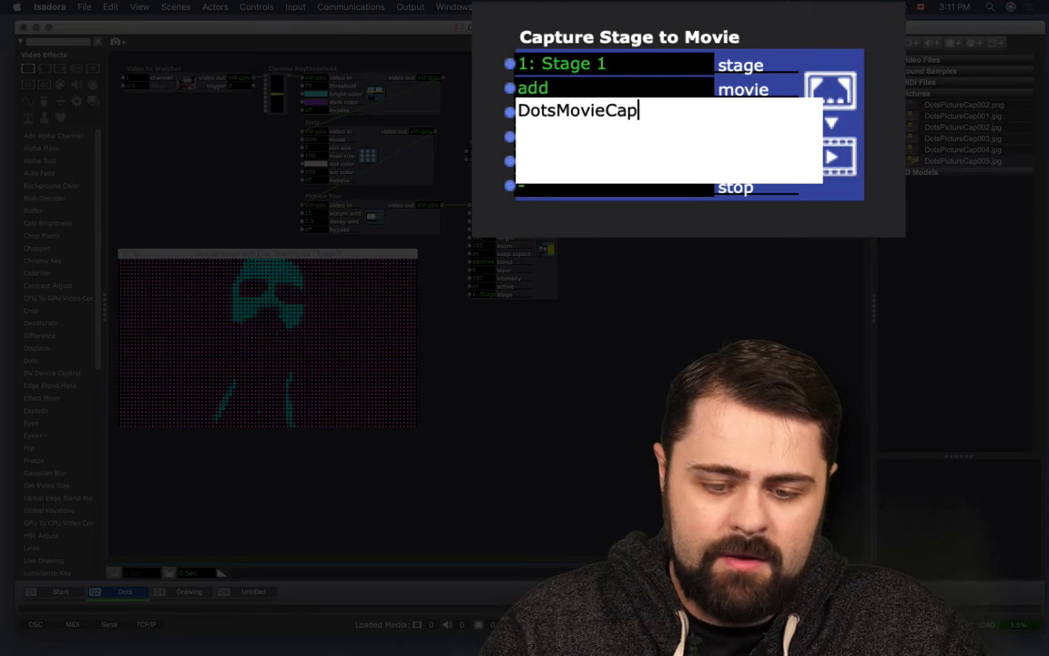
{"action": "key", "text": "Return"}
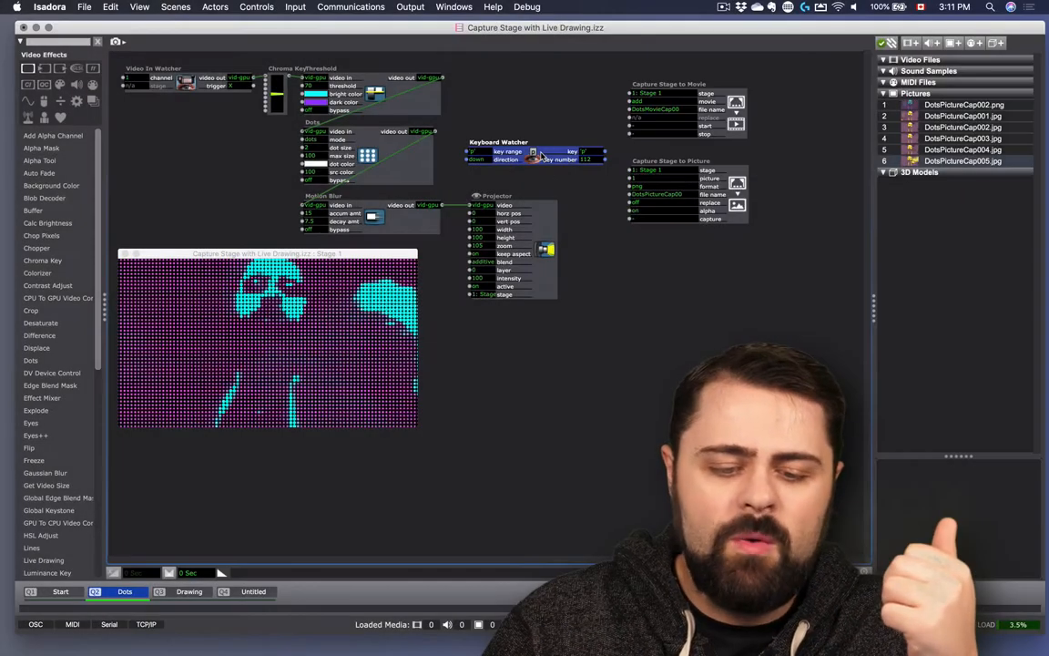
{"action": "left_click_drag", "start_coordinate": [534, 145], "coordinate": [527, 107]}
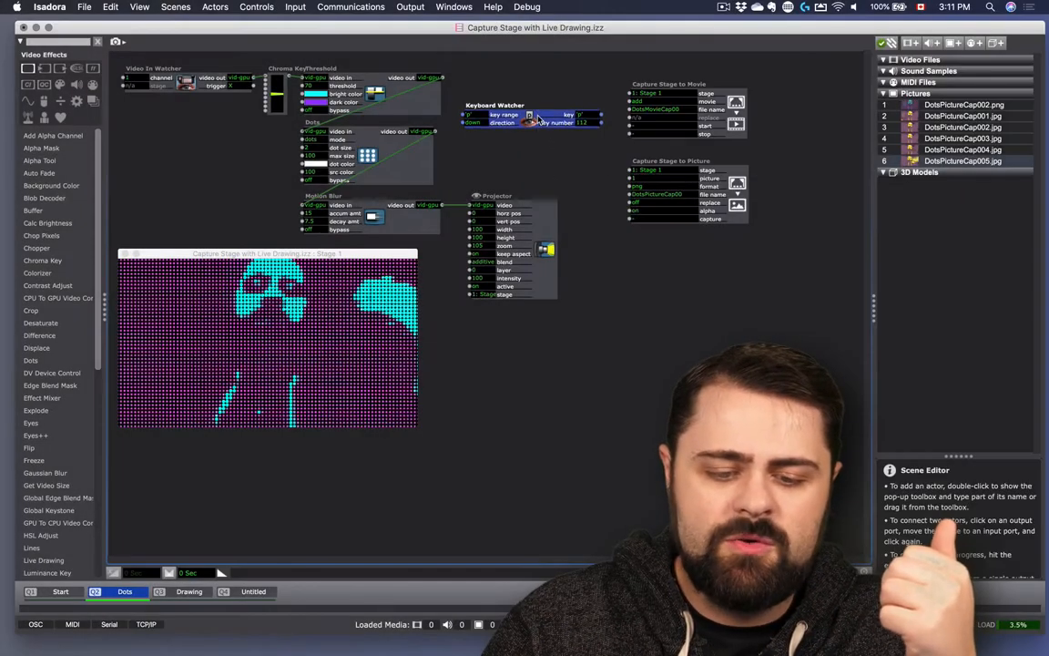
{"action": "left_click", "coordinate": [600, 115]}
{"action": "left_click", "coordinate": [628, 126]}
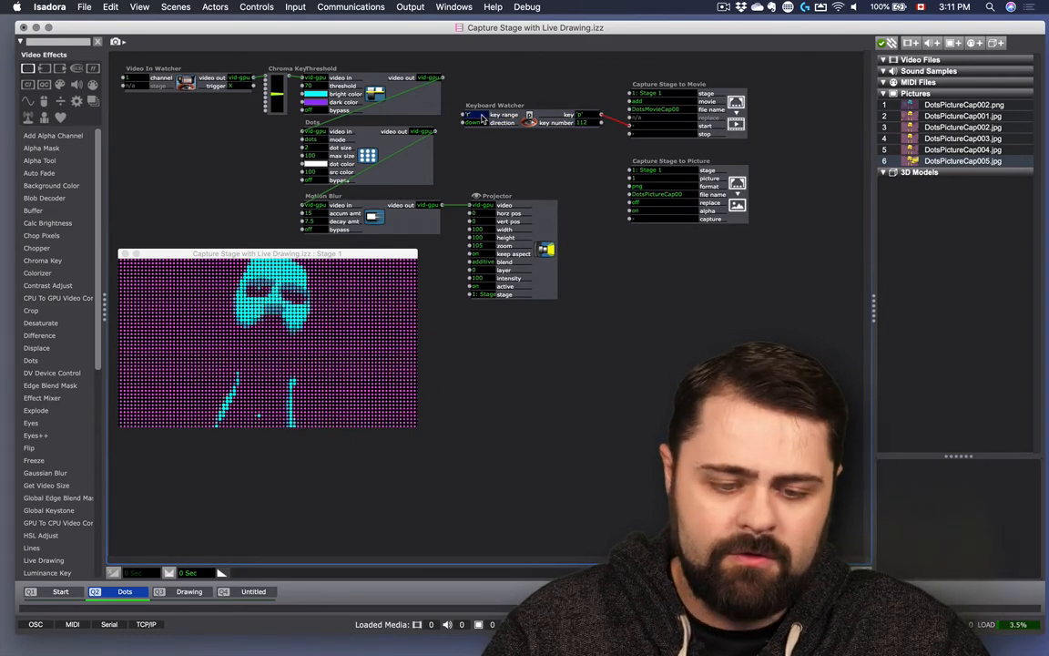
Duplicate the 'r' Keyboard Watcher below the original, set the copy to 's', and link its key output to the movie capture's stop input
{"action": "left_click", "coordinate": [504, 157]}
{"action": "left_click", "coordinate": [528, 122]}
{"action": "key", "text": "super+d"}
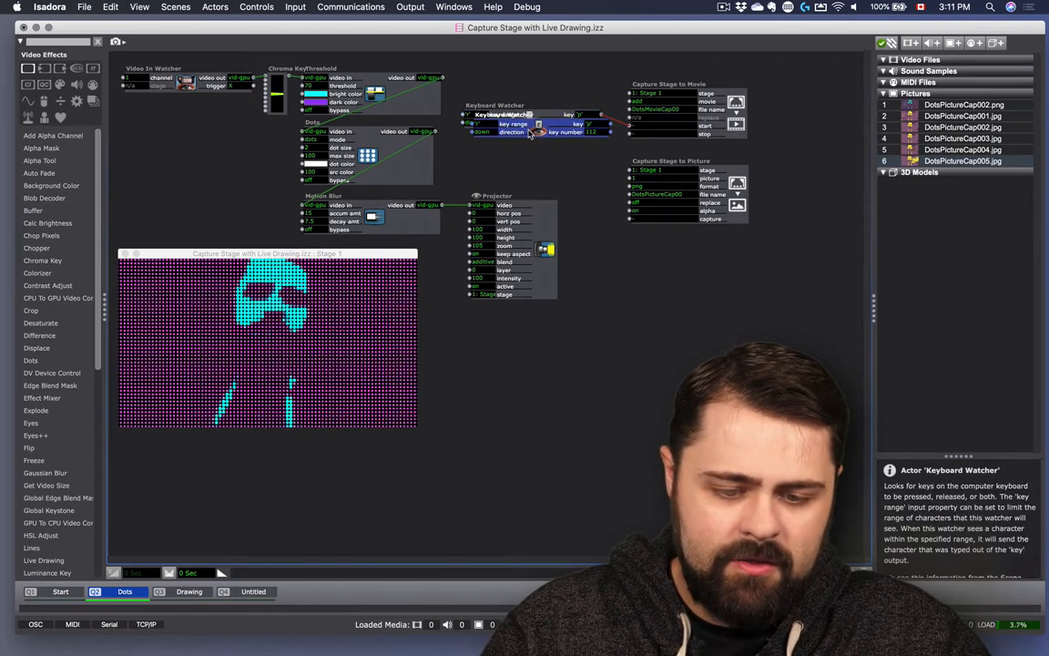
{"action": "left_click_drag", "start_coordinate": [531, 134], "coordinate": [522, 168]}
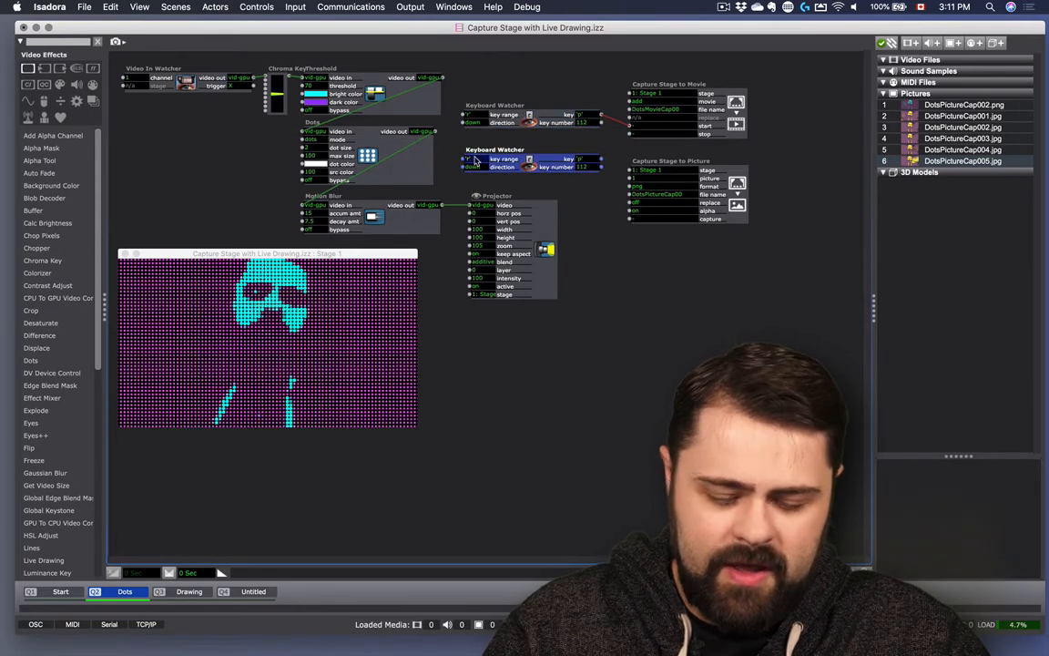
{"action": "left_click", "coordinate": [601, 159]}
{"action": "left_click", "coordinate": [629, 136]}
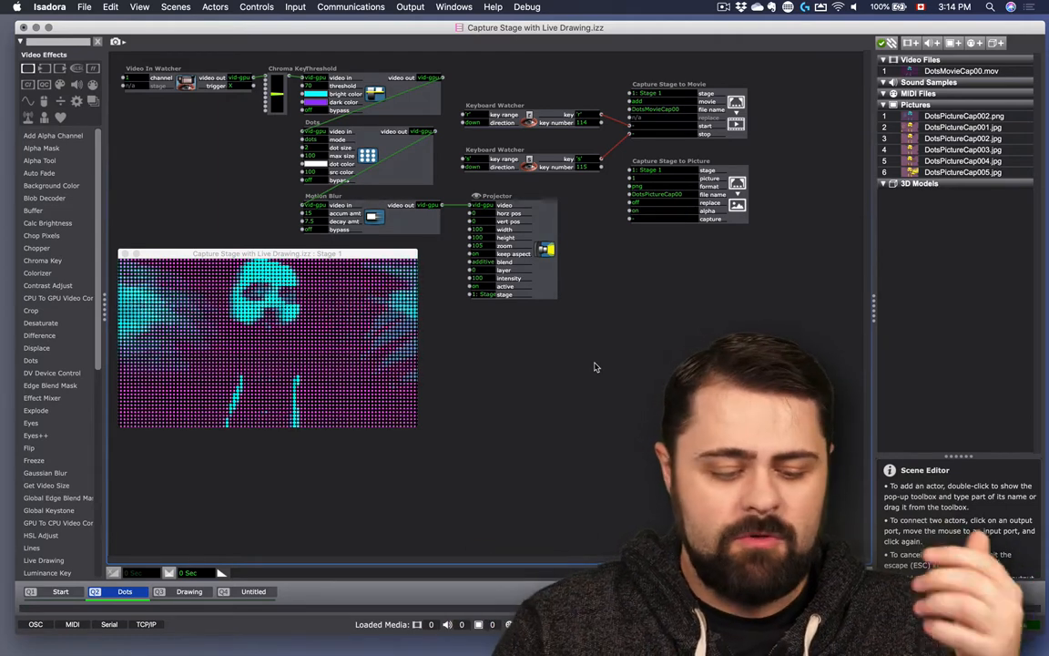
Create a new scene after the Untitled scene and add the captured DotsMovieCap00.mov to it for playback
{"action": "double_click", "coordinate": [285, 602]}
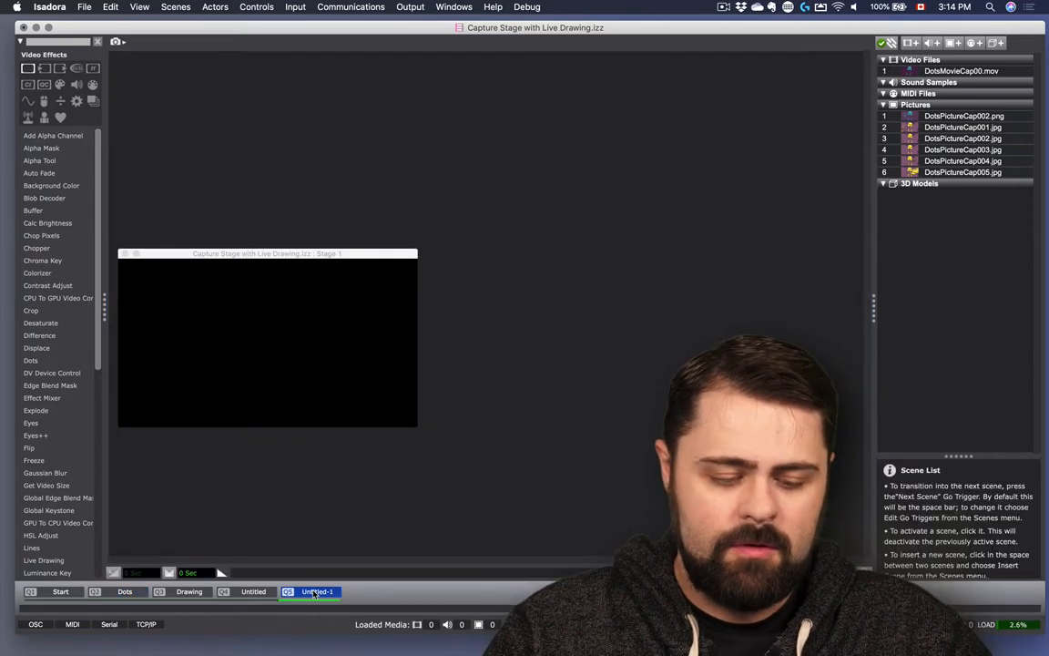
{"action": "left_click", "coordinate": [936, 82]}
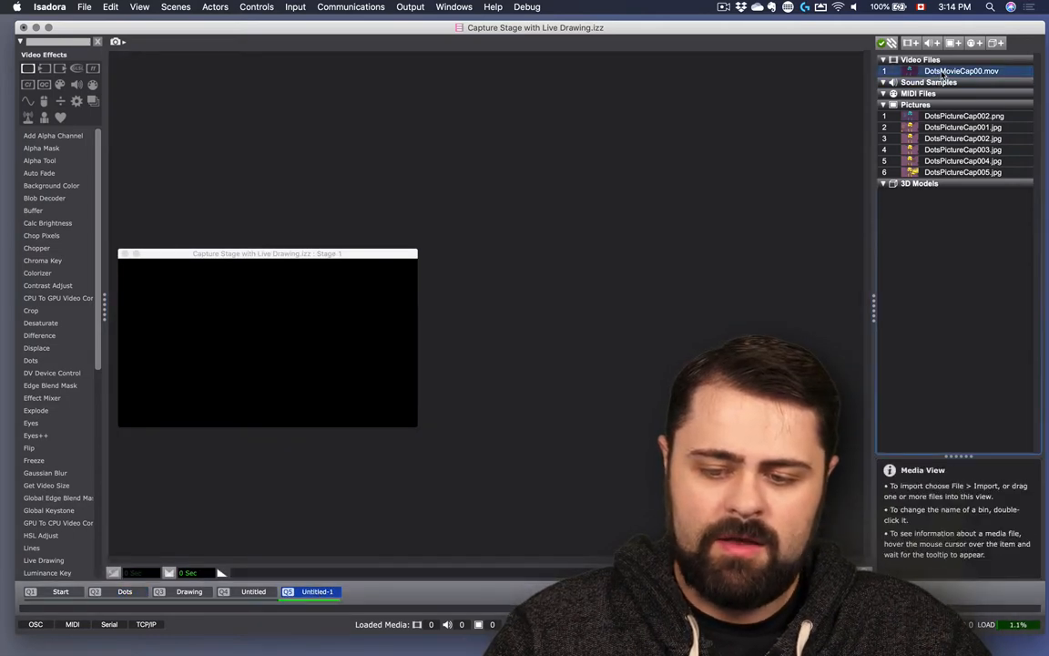
{"action": "left_click_drag", "start_coordinate": [940, 72], "coordinate": [345, 144]}
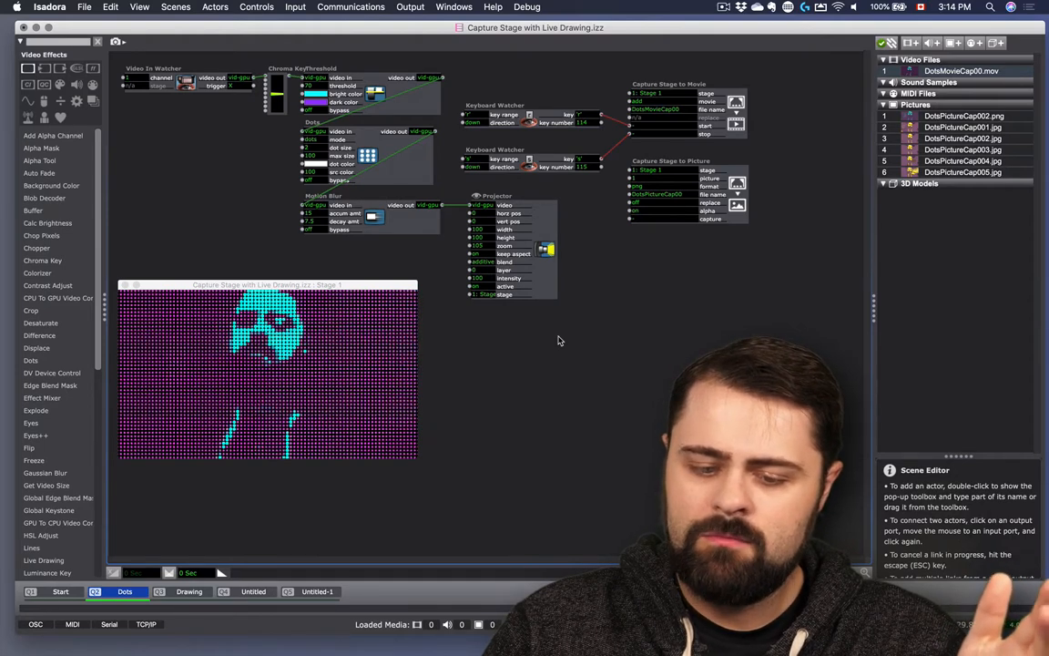
Add a Capture Camera To Movie actor with function start to the Dots scene and place a copy with function stop below it
{"action": "double_click", "coordinate": [632, 263]}
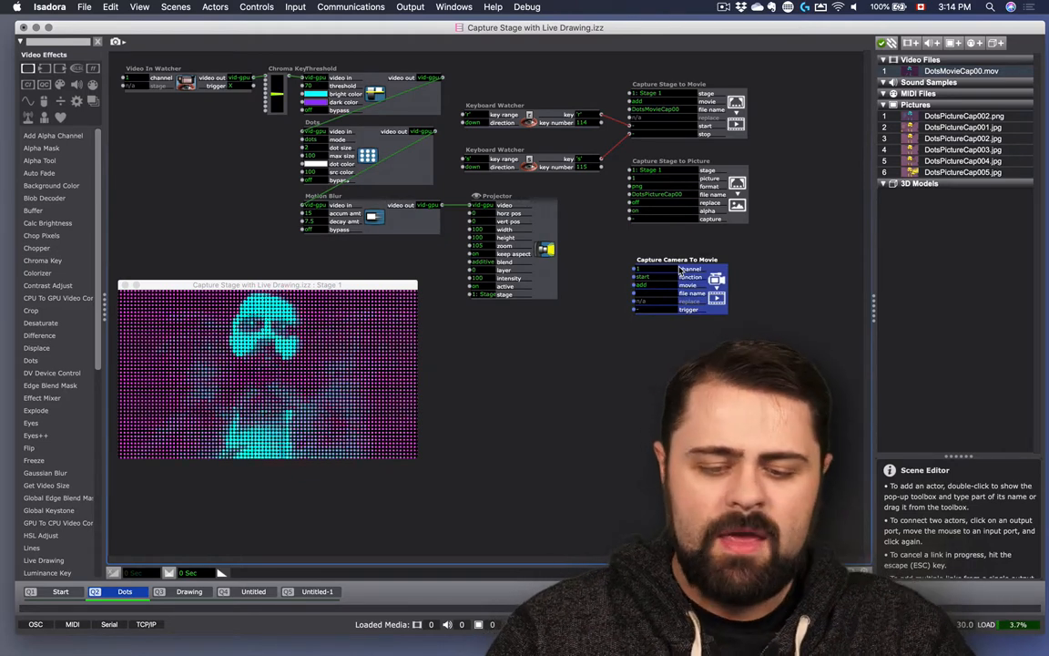
{"action": "mouse_move", "coordinate": [683, 289]}
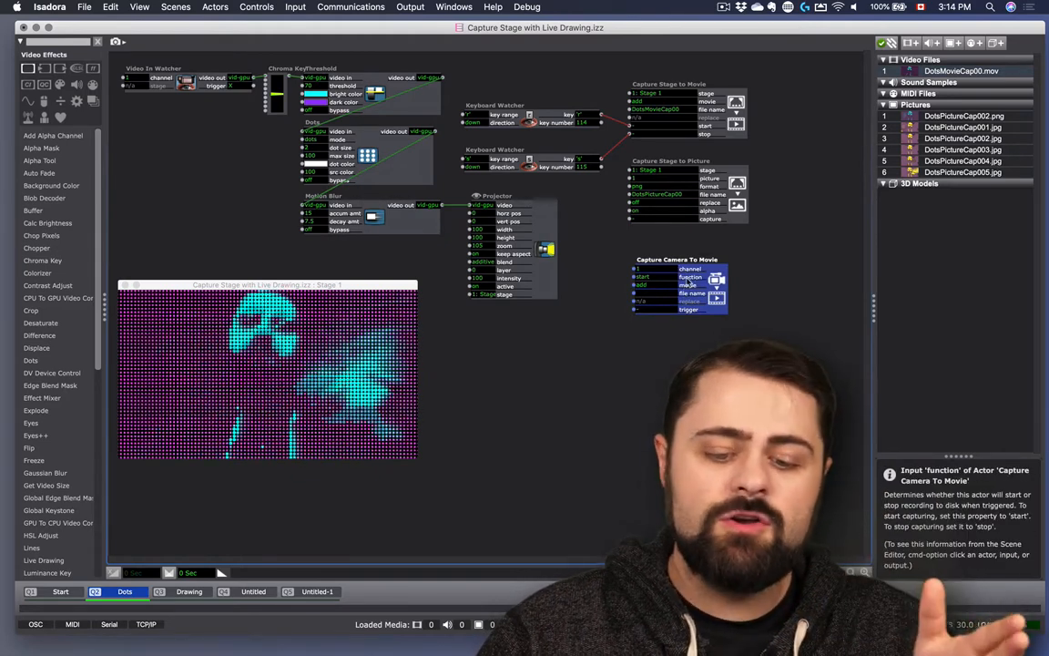
{"action": "left_click", "coordinate": [635, 276]}
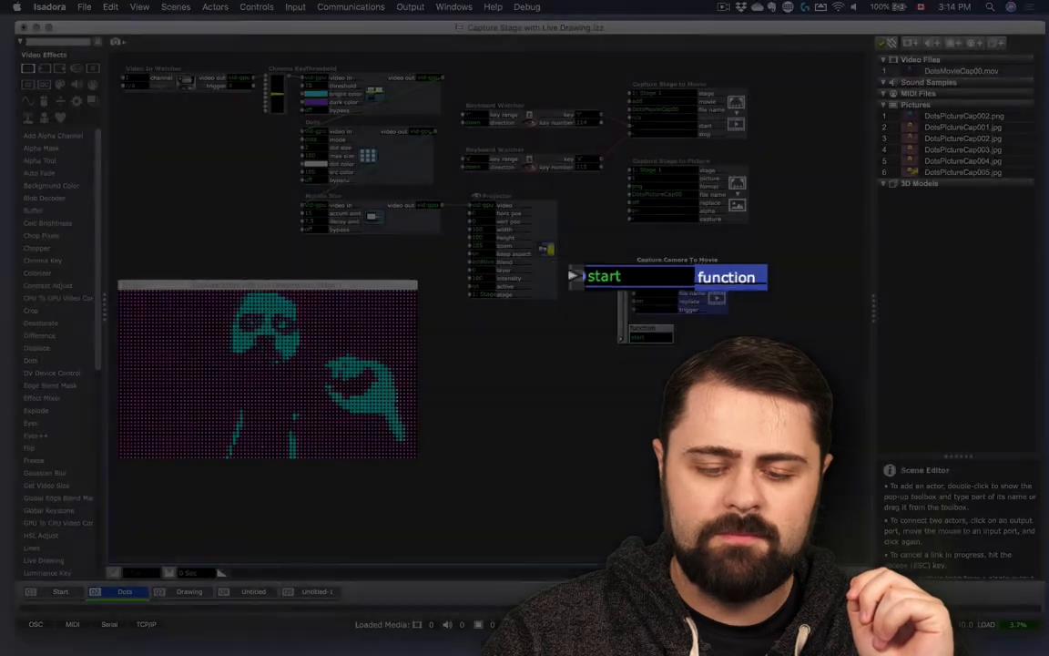
{"action": "left_click", "coordinate": [600, 265]}
{"action": "left_click", "coordinate": [689, 262]}
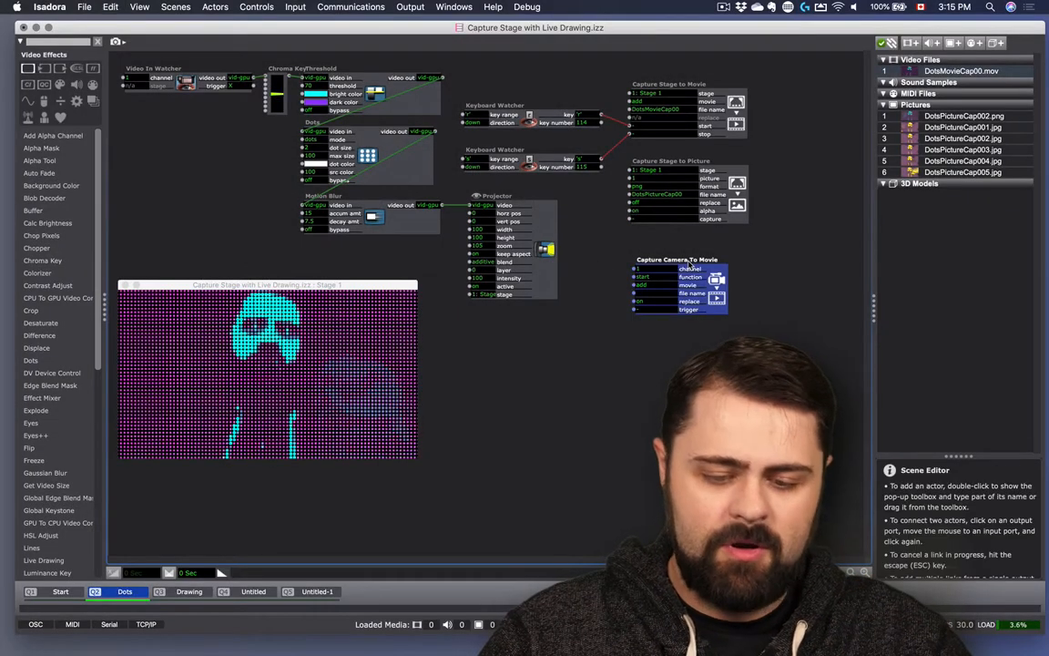
{"action": "left_click_drag", "start_coordinate": [689, 262], "coordinate": [693, 350]}
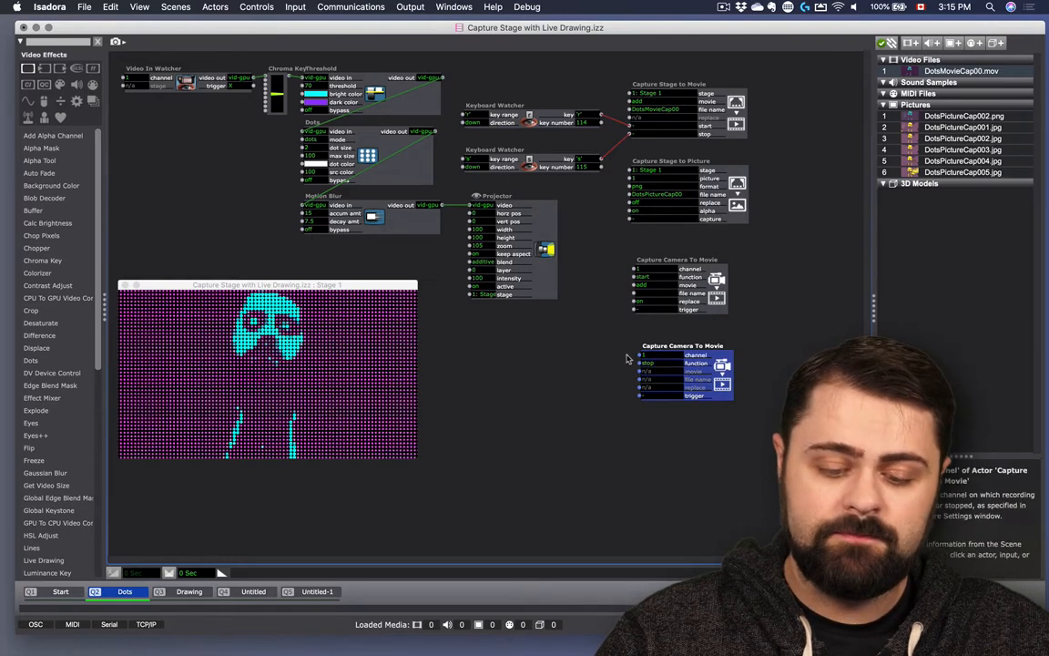
{"action": "left_click_drag", "start_coordinate": [661, 349], "coordinate": [652, 349]}
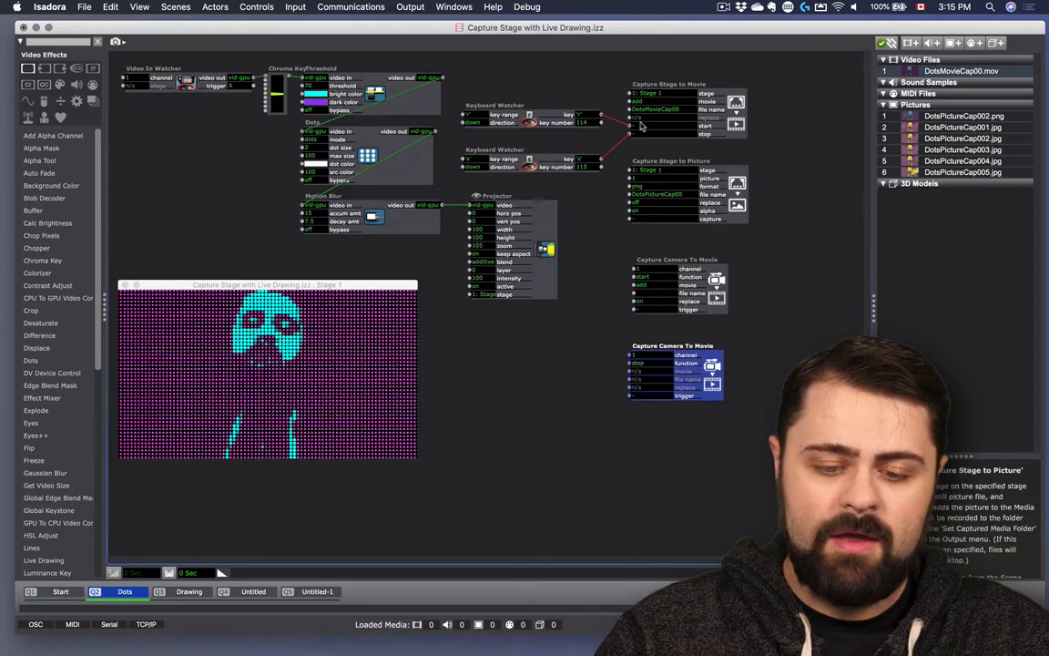
Move both Keyboard Watchers beside the camera capture actors, linking 's' to the stop actor's trigger and 'r' to the start actor's trigger
{"action": "left_click", "coordinate": [541, 158]}
{"action": "left_click_drag", "start_coordinate": [601, 158], "coordinate": [592, 410]}
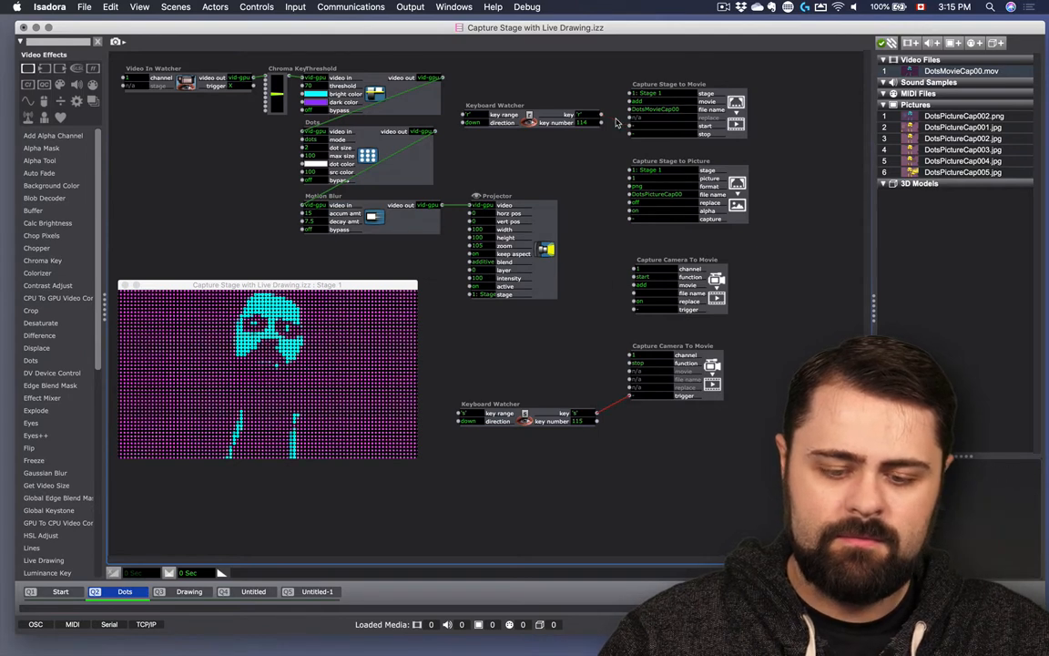
{"action": "left_click_drag", "start_coordinate": [563, 132], "coordinate": [550, 353]}
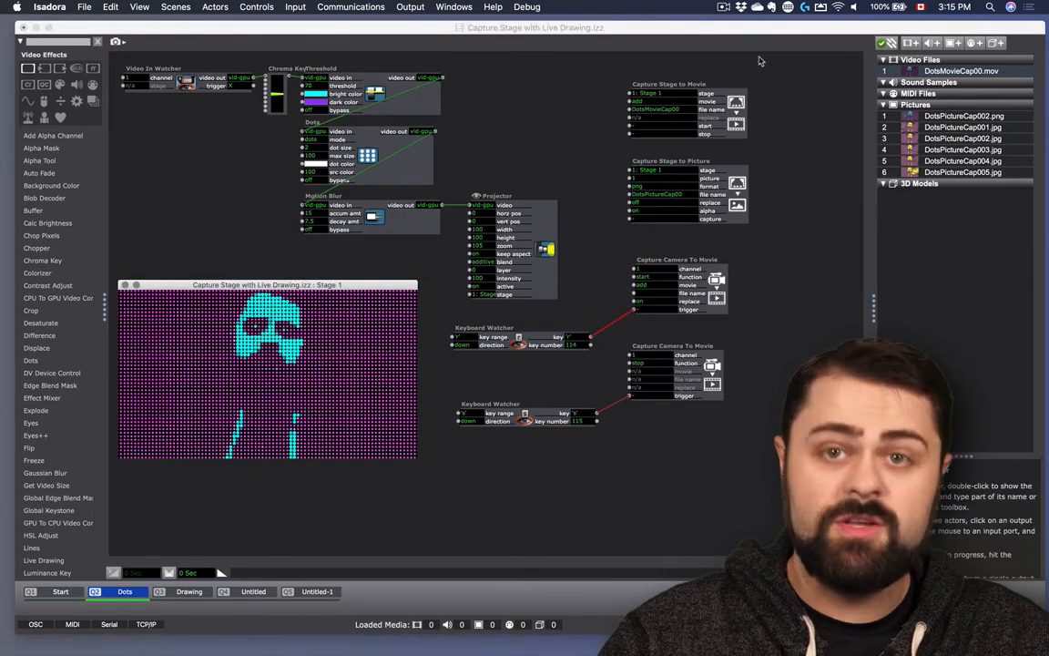
Move the stage preview over the Projector area and relocate the camera capture actors with their Keyboard Watchers below the effects chain
{"action": "left_click_drag", "start_coordinate": [225, 285], "coordinate": [543, 58]}
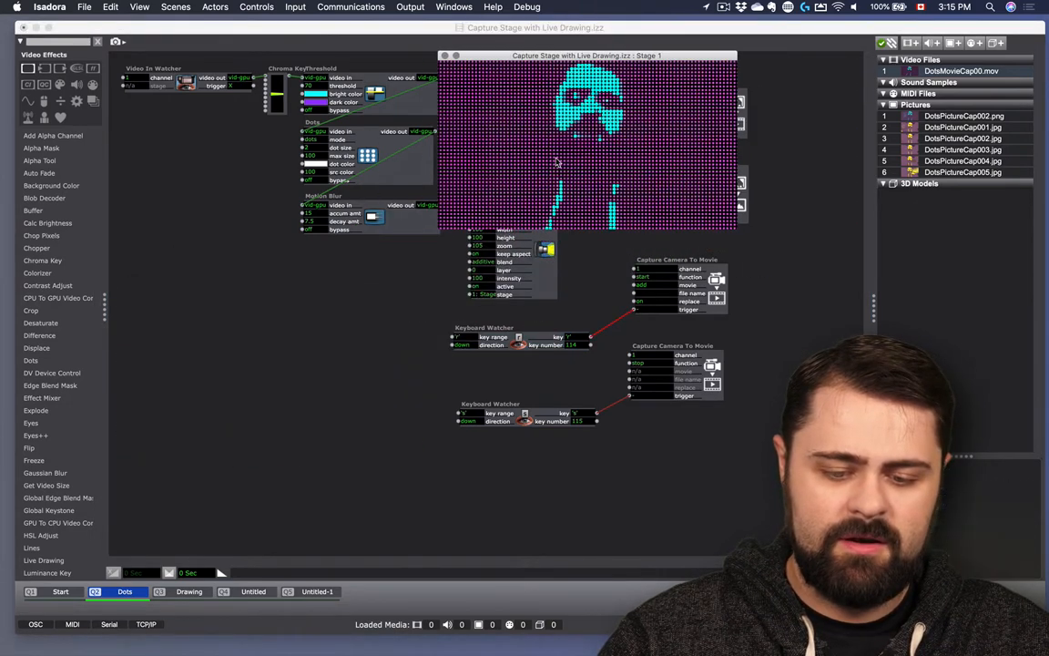
{"action": "left_click_drag", "start_coordinate": [758, 296], "coordinate": [480, 451]}
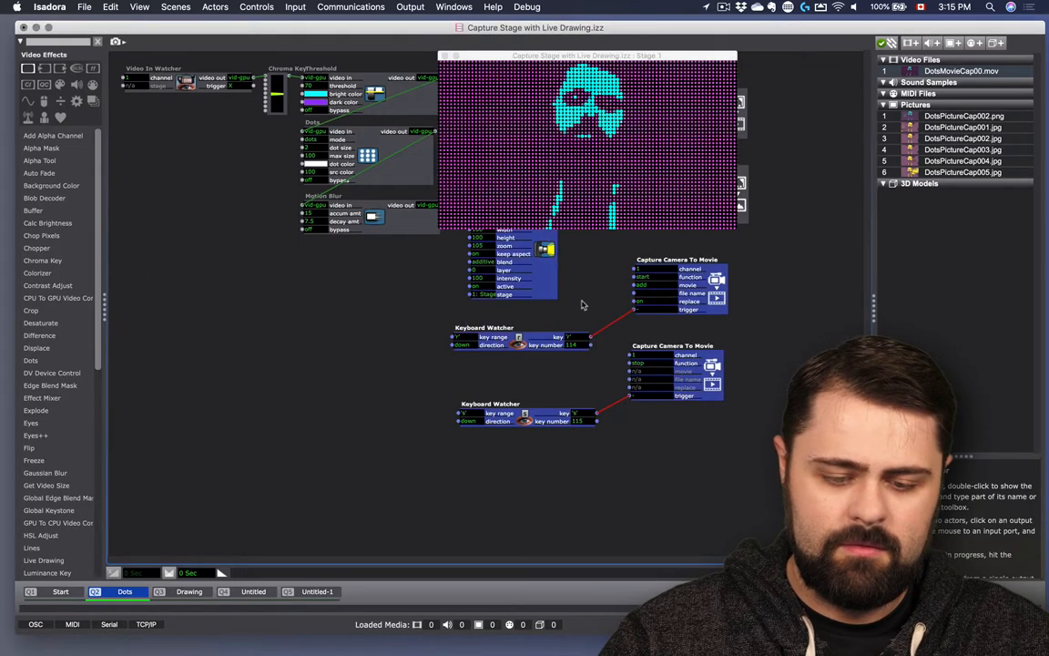
{"action": "left_click", "coordinate": [540, 280], "text": "shift"}
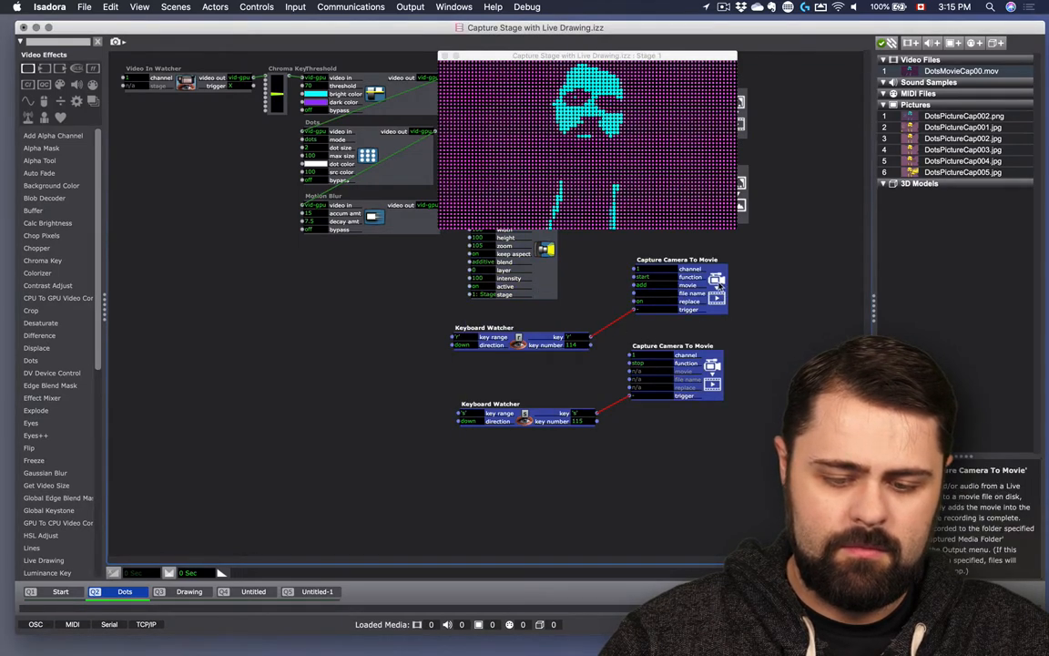
{"action": "left_click_drag", "start_coordinate": [716, 280], "coordinate": [396, 302]}
{"action": "left_click", "coordinate": [483, 392]}
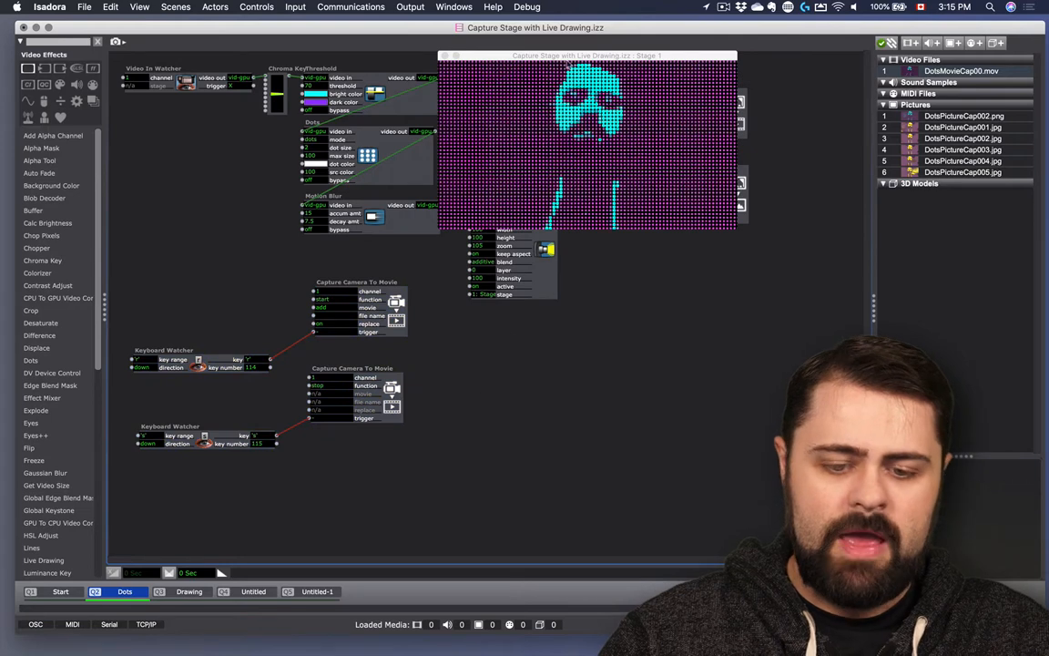
Name the camera capture file CameraCap00 and record a short camera movie using the keyboard triggers
{"action": "mouse_move", "coordinate": [394, 622]}
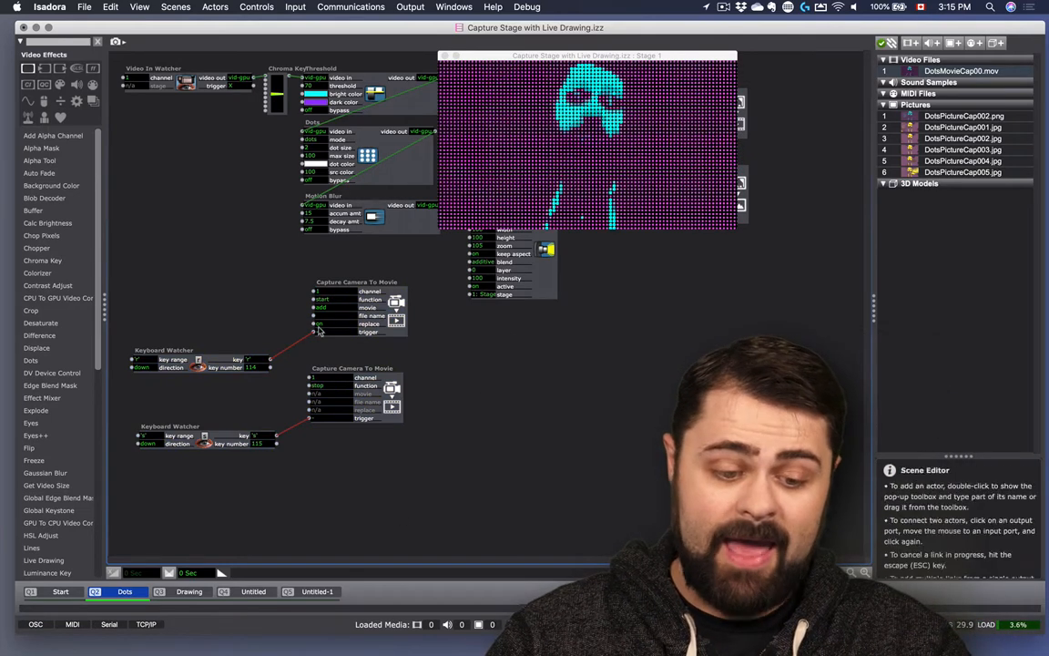
{"action": "left_click", "coordinate": [320, 316]}
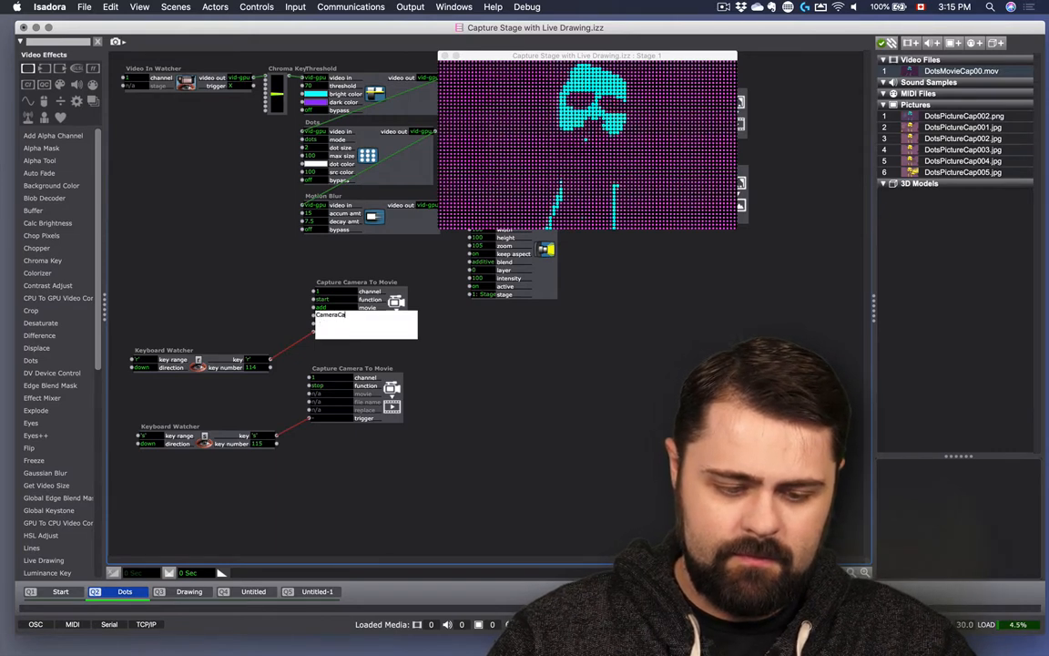
{"action": "type", "text": "CameraCap00"}
{"action": "key", "text": "Return"}
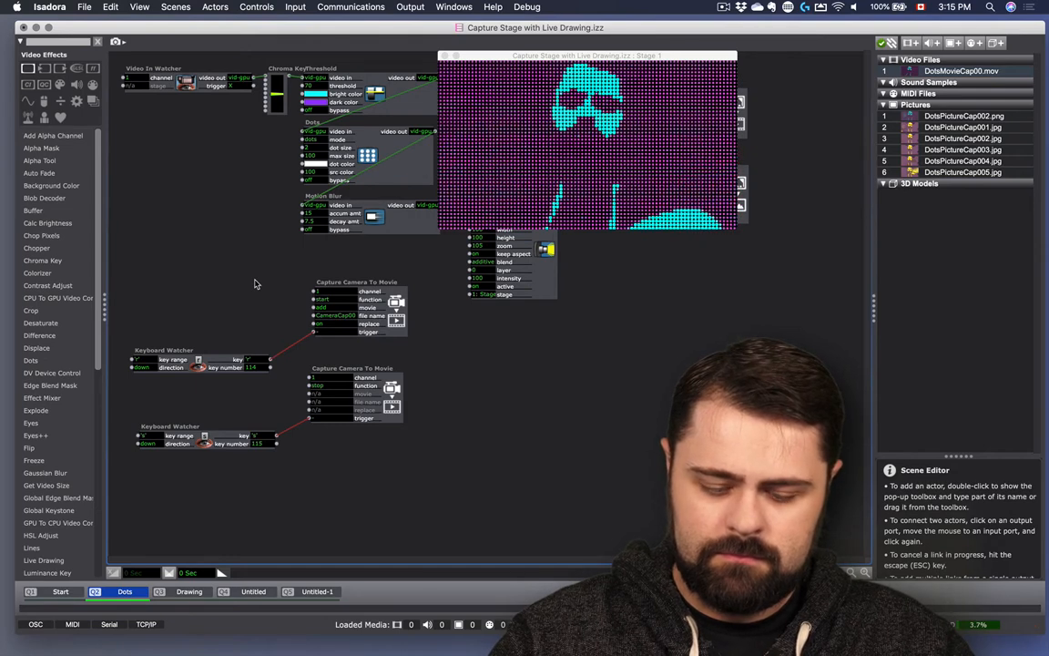
{"action": "key", "text": "s"}
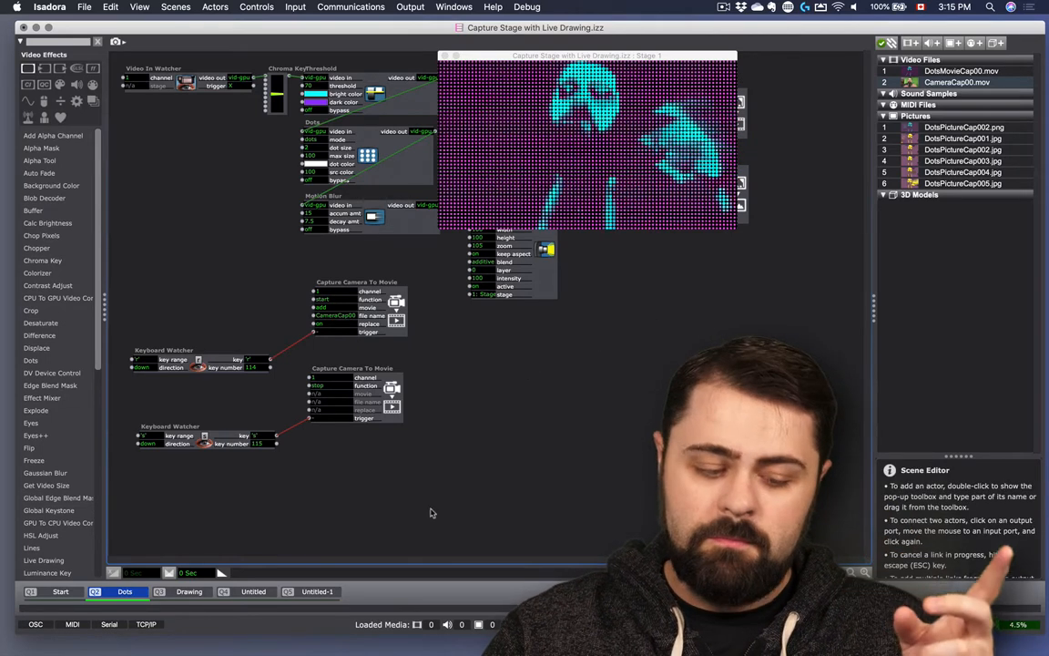
Create a new scene after Untitled-1, add CameraCap00.mov to it for playback, and return to the Dots scene
{"action": "double_click", "coordinate": [354, 601]}
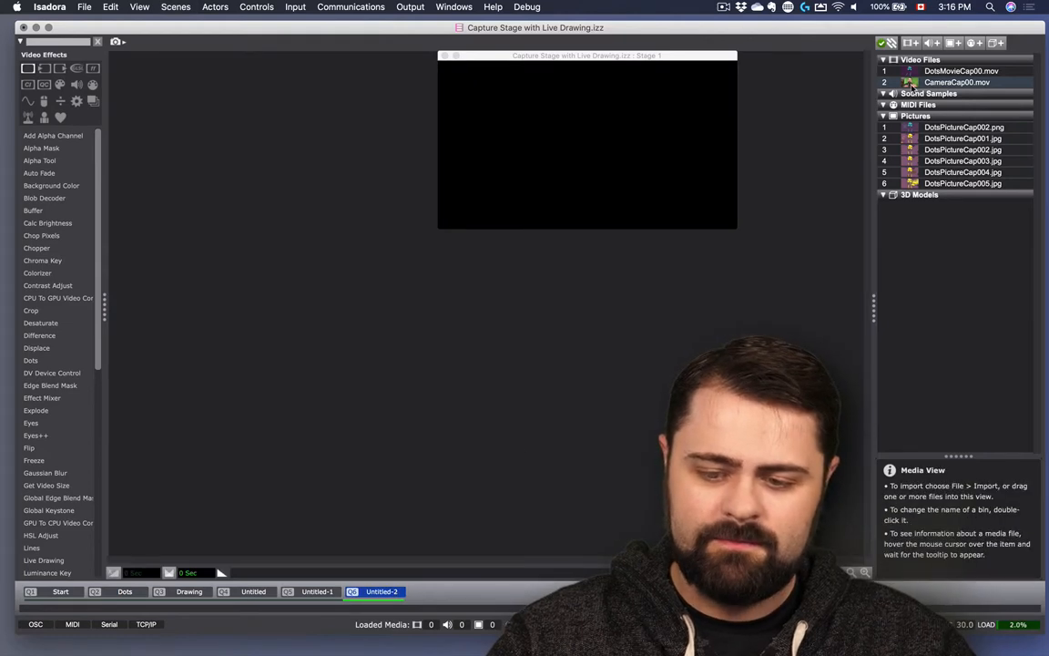
{"action": "left_click_drag", "start_coordinate": [912, 85], "coordinate": [213, 274]}
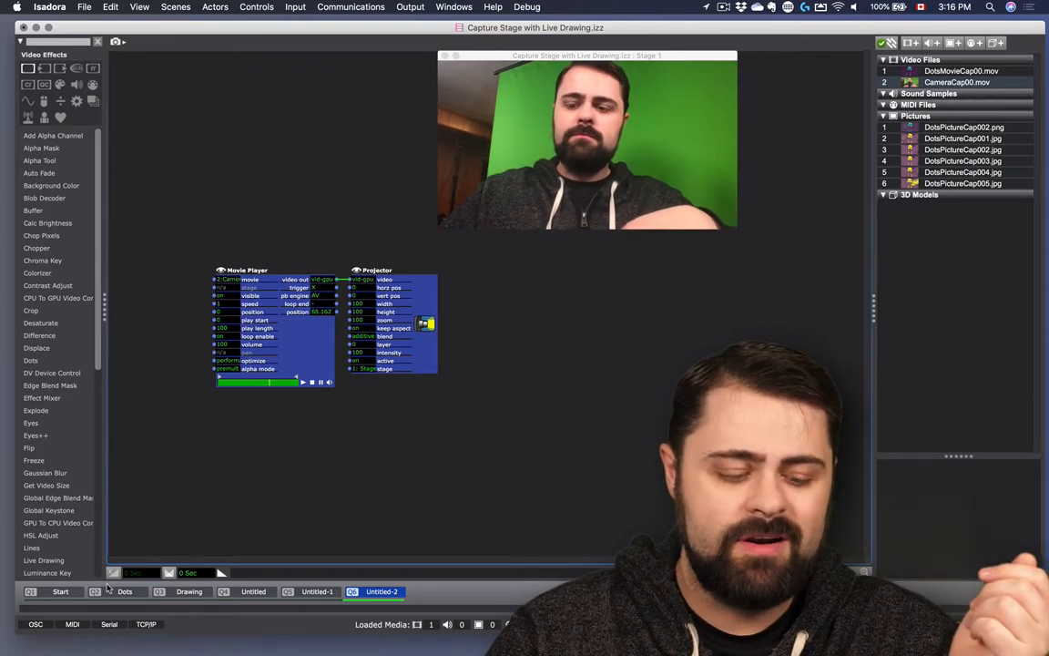
{"action": "left_click", "coordinate": [116, 593]}
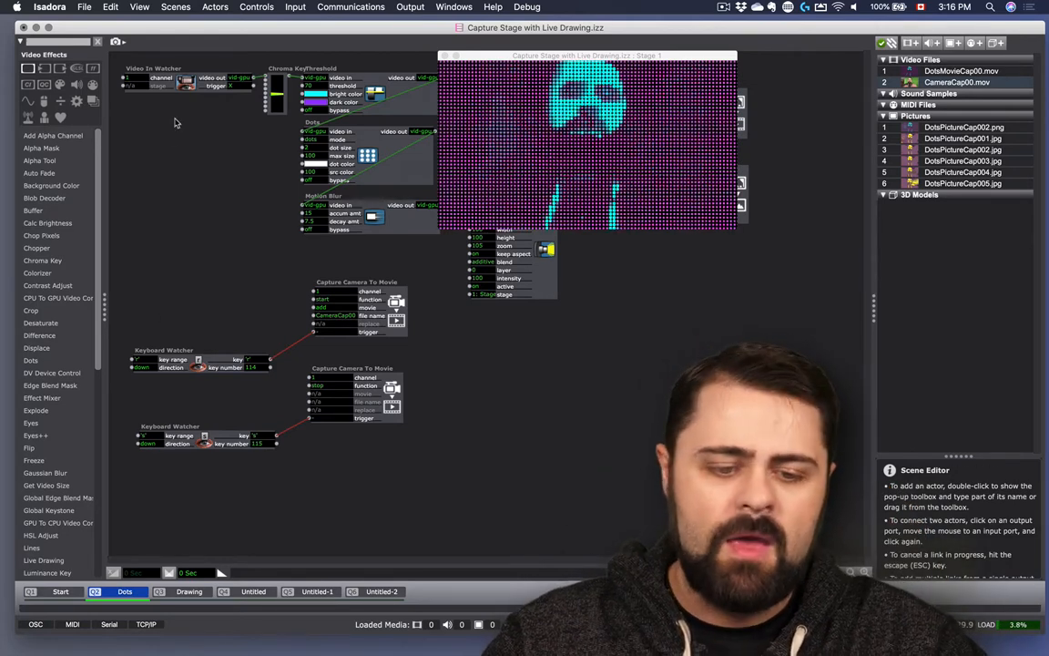
Stop the live capture and hide the stages
{"action": "left_click", "coordinate": [288, 8]}
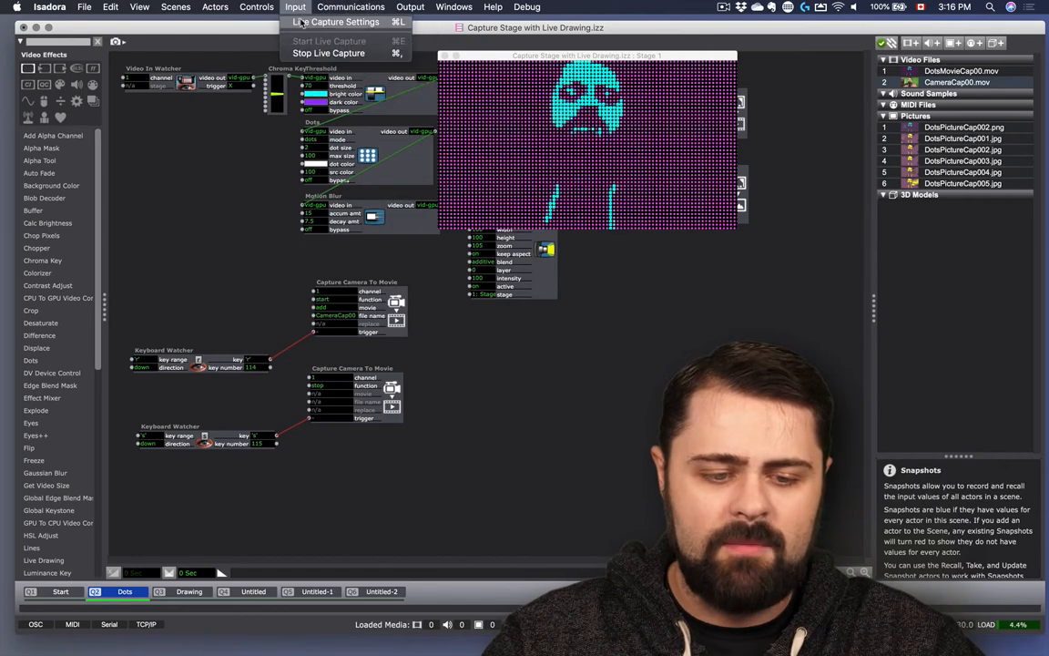
{"action": "left_click", "coordinate": [330, 49]}
{"action": "left_click", "coordinate": [410, 6]}
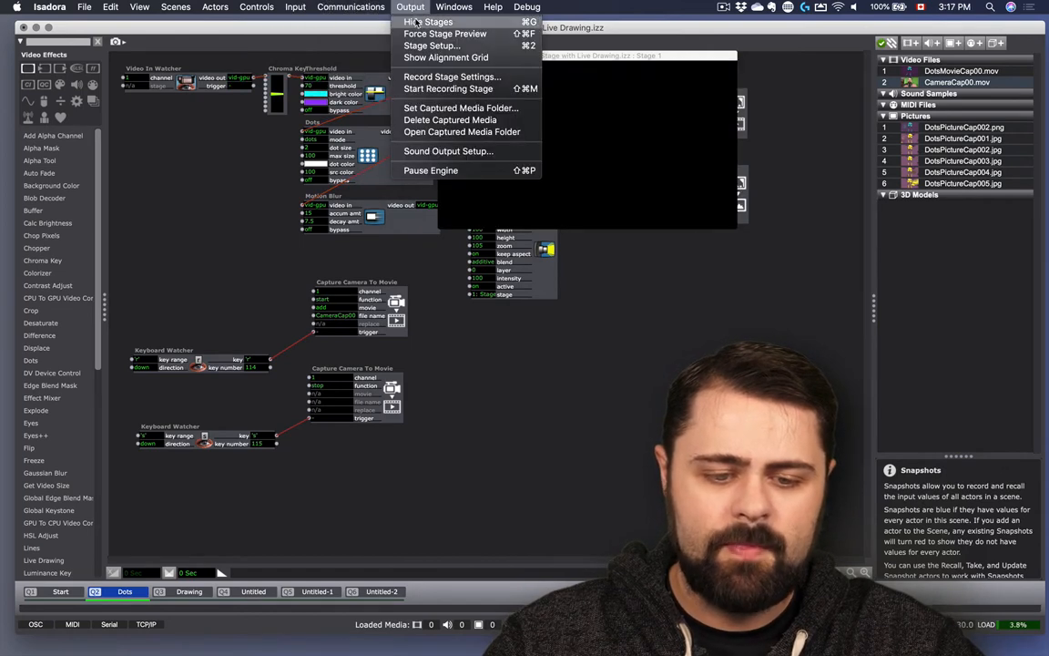
{"action": "left_click", "coordinate": [428, 22]}
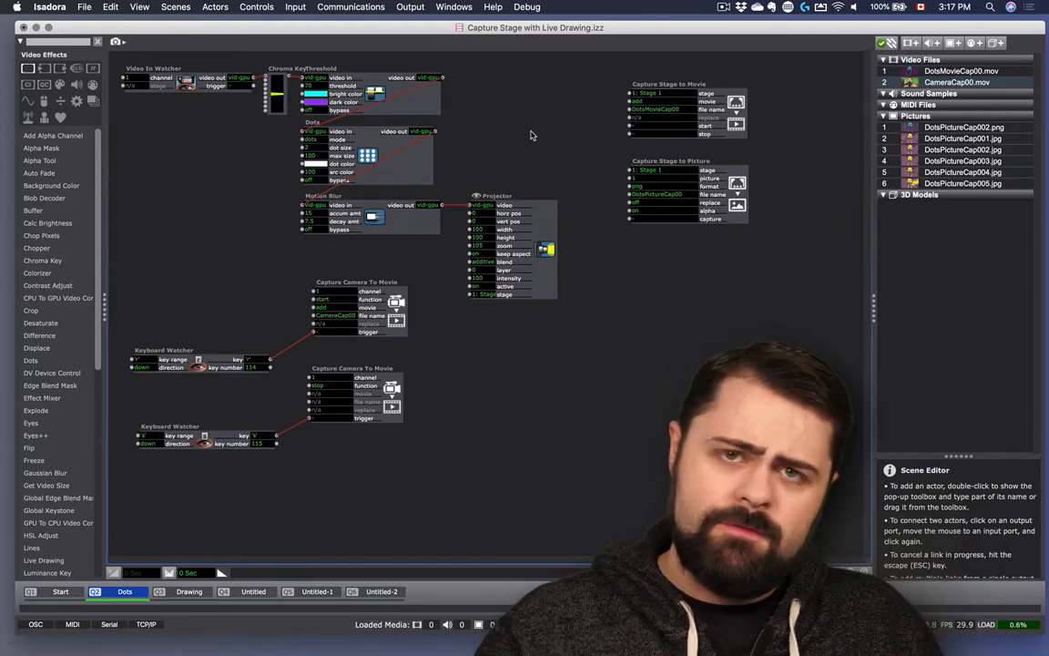
Open the captured media folder in Finder and look through the recorded files, selecting DotsMovieCap00.mov
{"action": "left_click", "coordinate": [424, 7]}
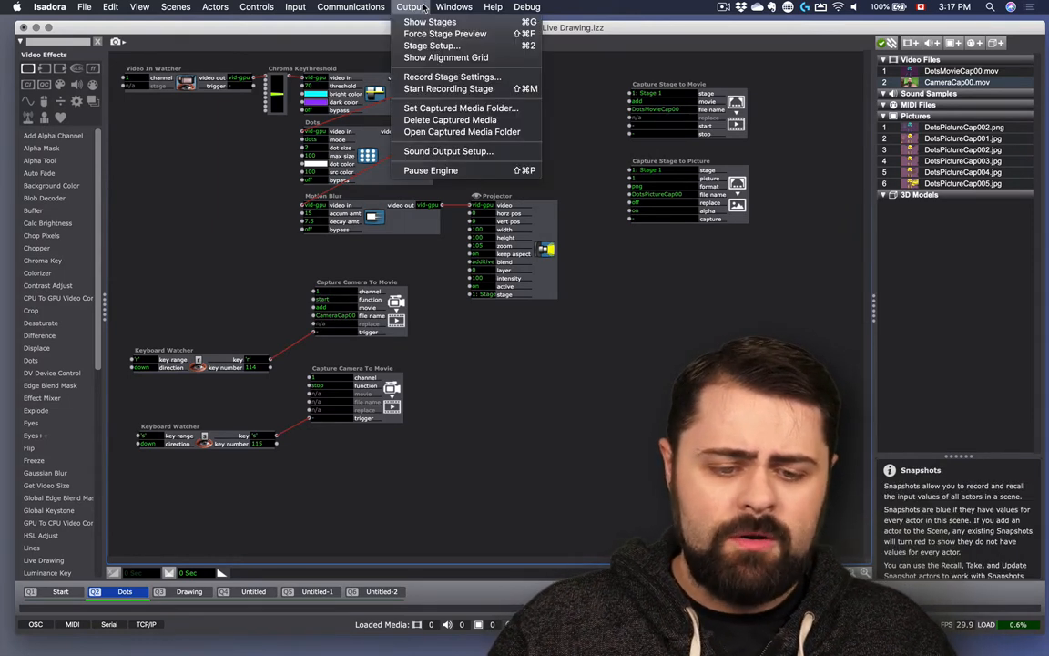
{"action": "left_click", "coordinate": [440, 133]}
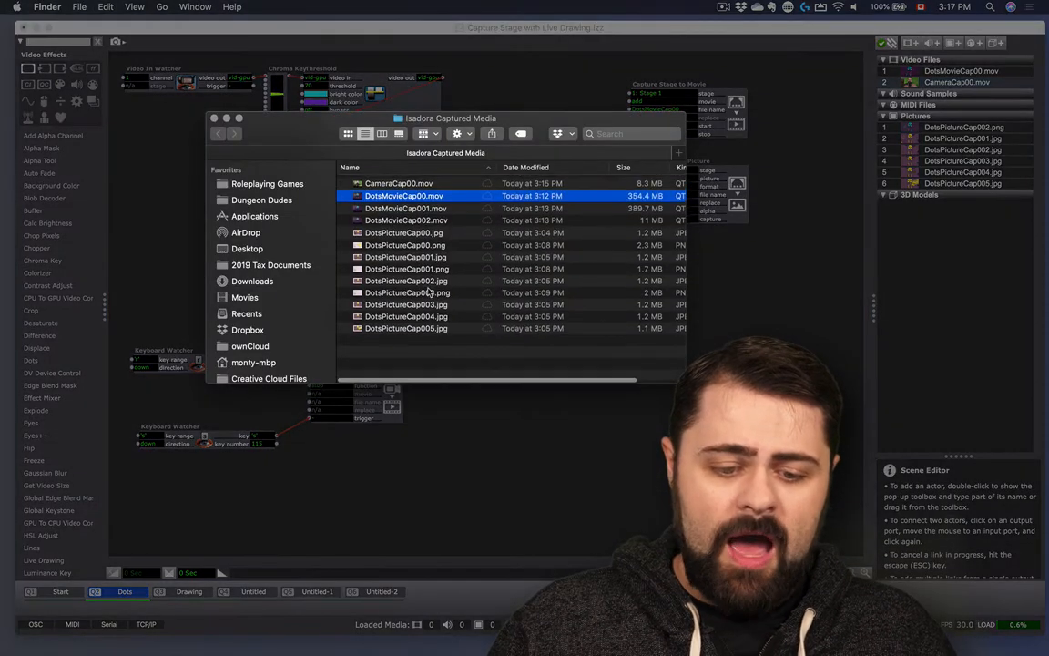
{"action": "scroll", "coordinate": [429, 291], "scroll_direction": "down", "scroll_amount": 2}
{"action": "scroll", "coordinate": [430, 291], "scroll_direction": "up", "scroll_amount": 2}
{"action": "left_click", "coordinate": [404, 195]}
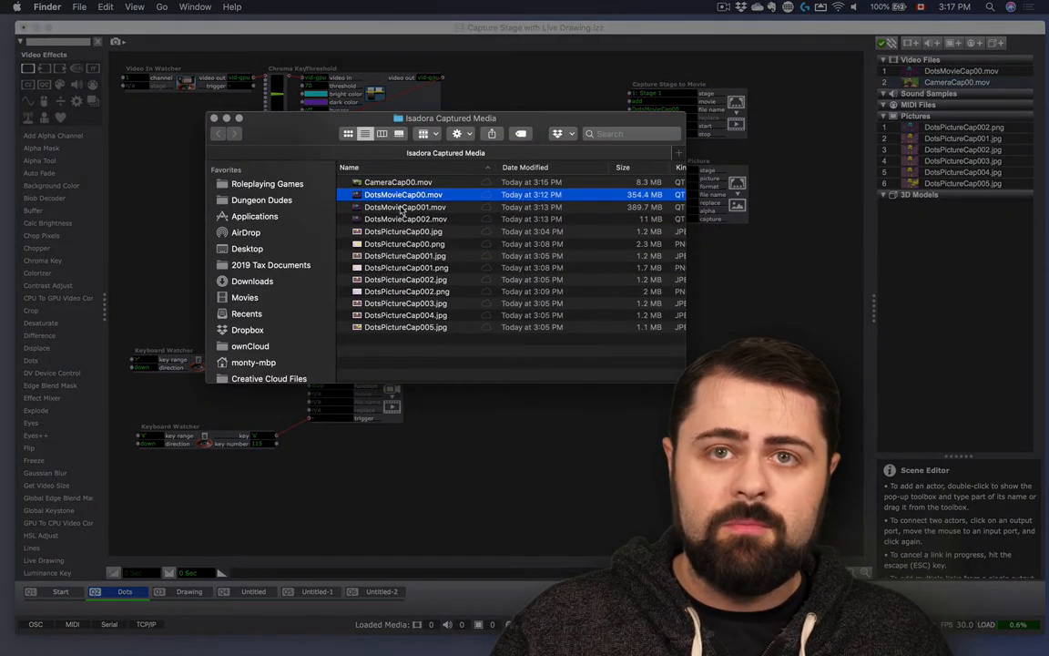
Look through the captured movies and pictures down to DotsPictureCap003.jpg, close the folder window, and return to the Isadora scene
{"action": "key", "text": "Down"}
{"action": "key", "text": "Down"}
{"action": "key", "text": "Down"}
{"action": "key", "text": "Down"}
{"action": "key", "text": "Down"}
{"action": "key", "text": "Down"}
{"action": "key", "text": "Down"}
{"action": "key", "text": "Down"}
{"action": "key", "text": "Down"}
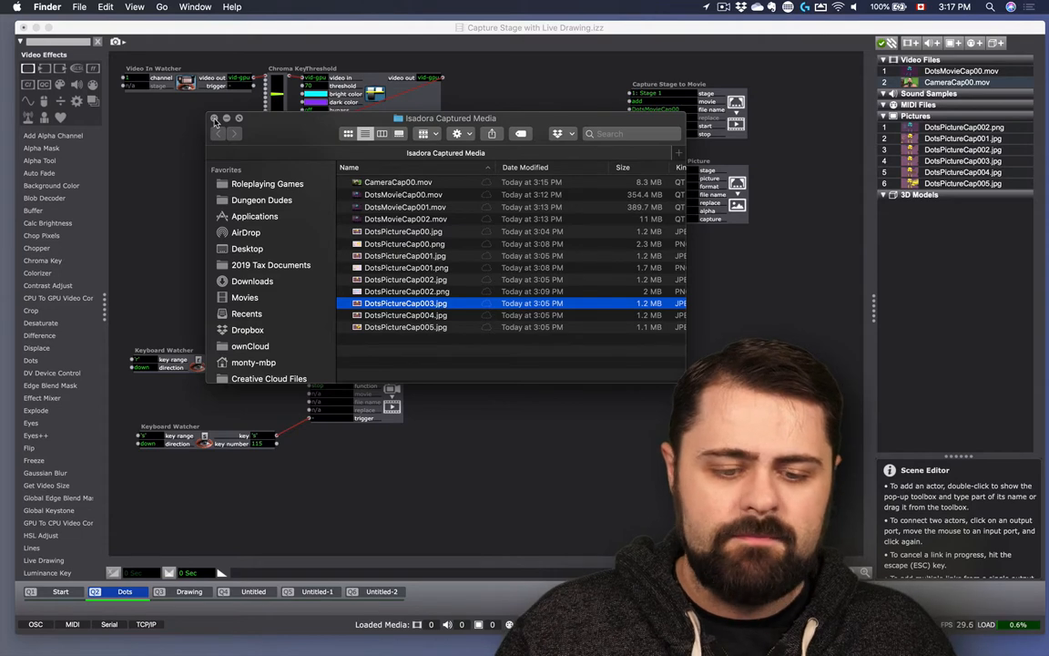
{"action": "left_click", "coordinate": [214, 118]}
{"action": "left_click", "coordinate": [203, 102]}
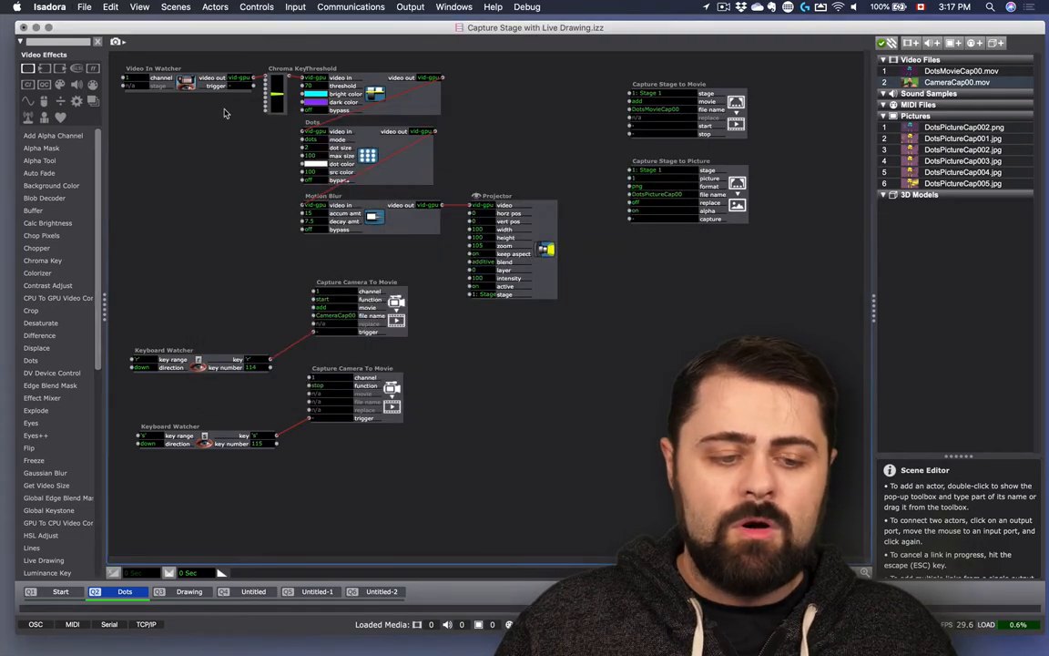
Quit Isadora, permanently deleting the session's temporary recorded media and saving the changes to Capture Stage with Live Drawing.izz
{"action": "left_click", "coordinate": [49, 7]}
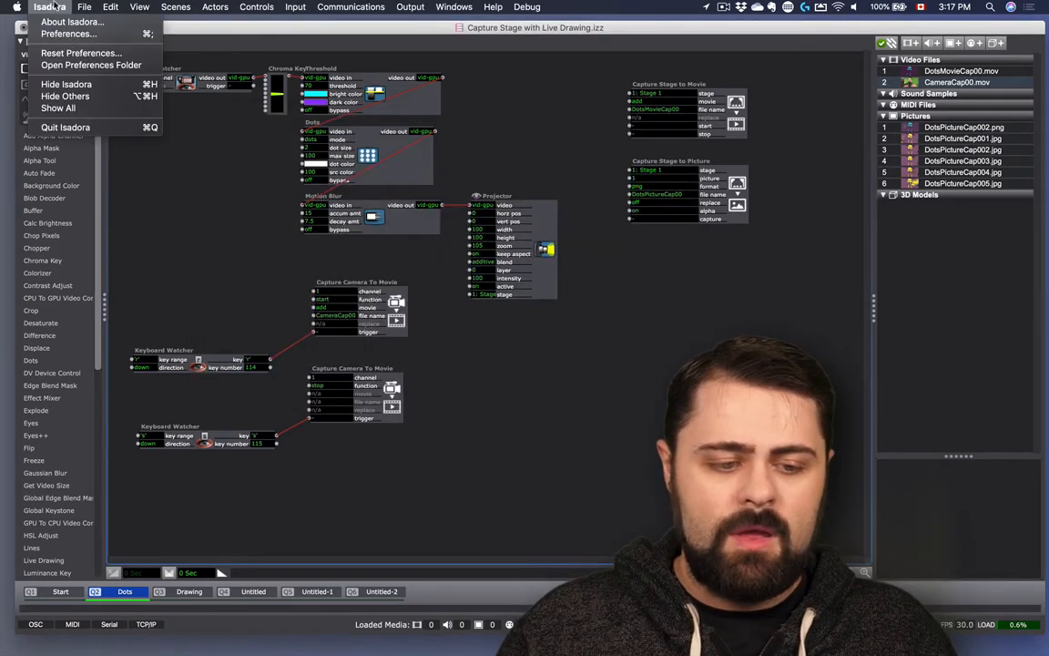
{"action": "mouse_move", "coordinate": [75, 6]}
{"action": "left_click", "coordinate": [92, 76]}
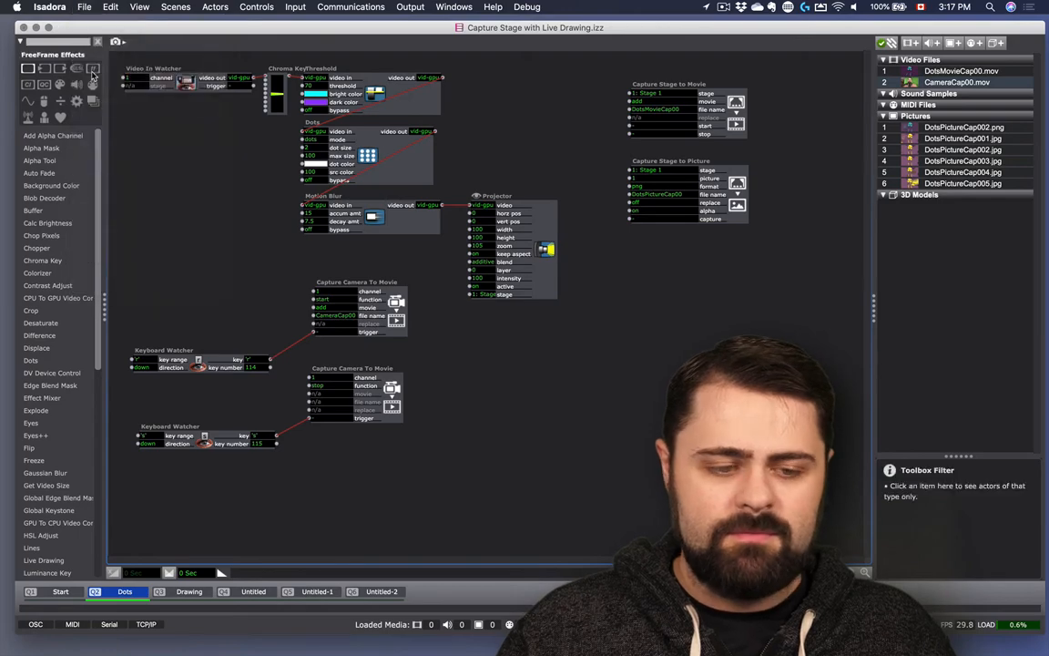
{"action": "left_click", "coordinate": [49, 7]}
{"action": "left_click", "coordinate": [57, 133]}
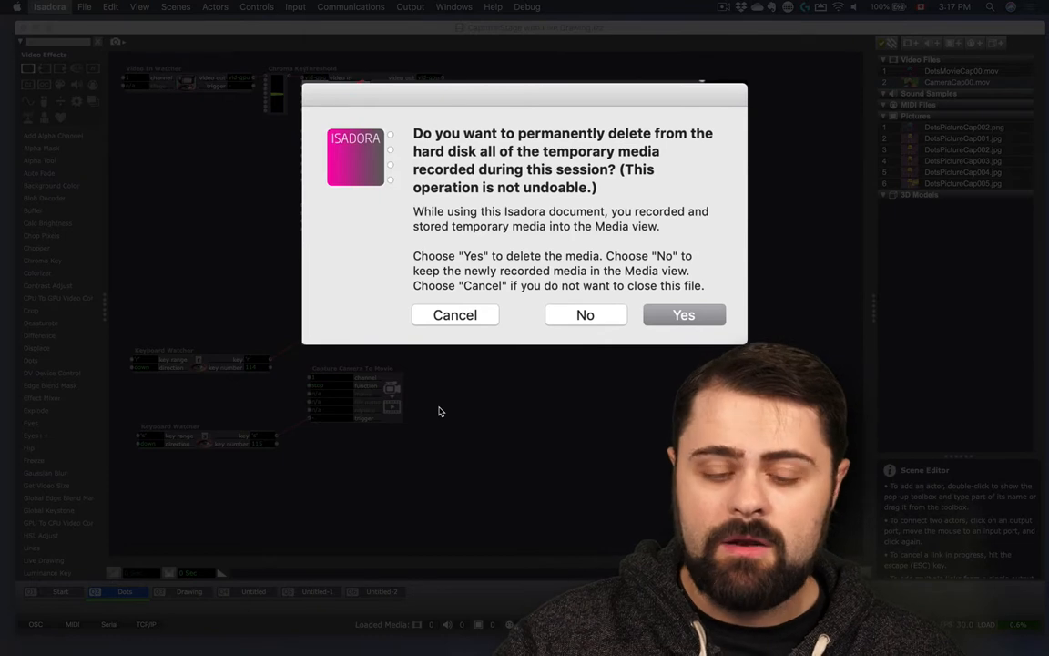
{"action": "left_click", "coordinate": [681, 315]}
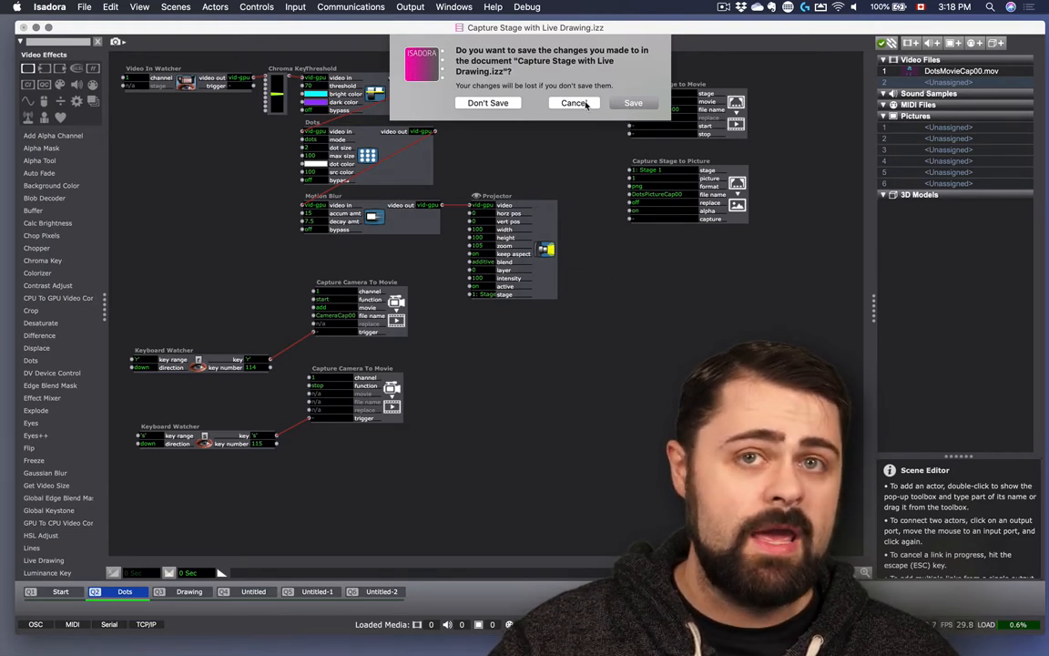
{"action": "left_click", "coordinate": [620, 104]}
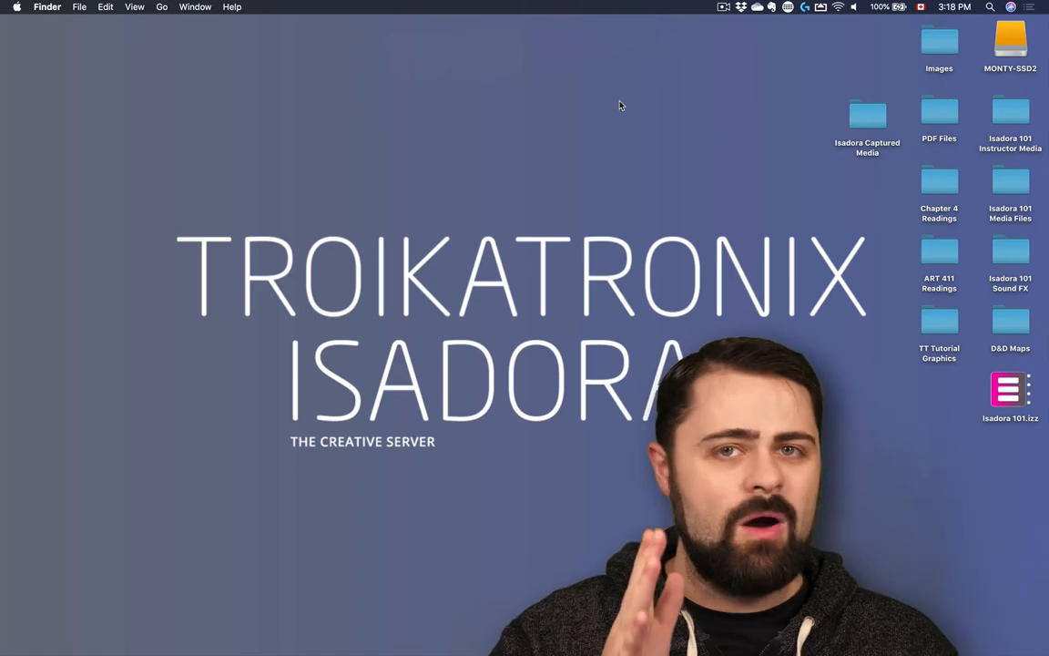
With Capture Stage with Live Drawing.izz reopened, check the contents of the captured media folder, close it, and return to the Start scene
{"action": "mouse_move", "coordinate": [497, 628]}
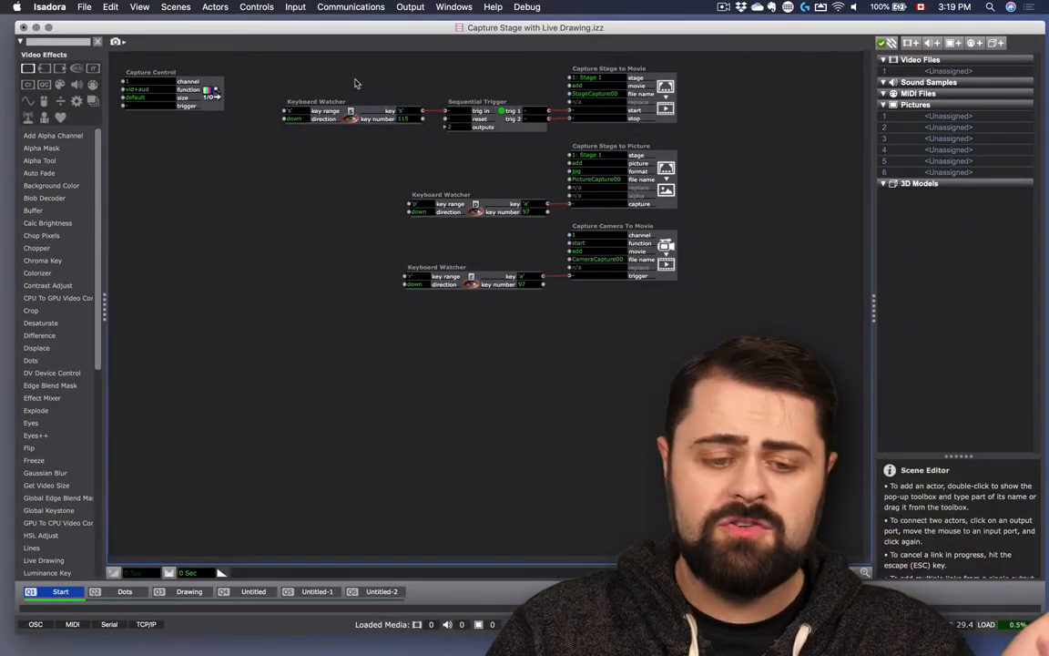
{"action": "left_click", "coordinate": [408, 6]}
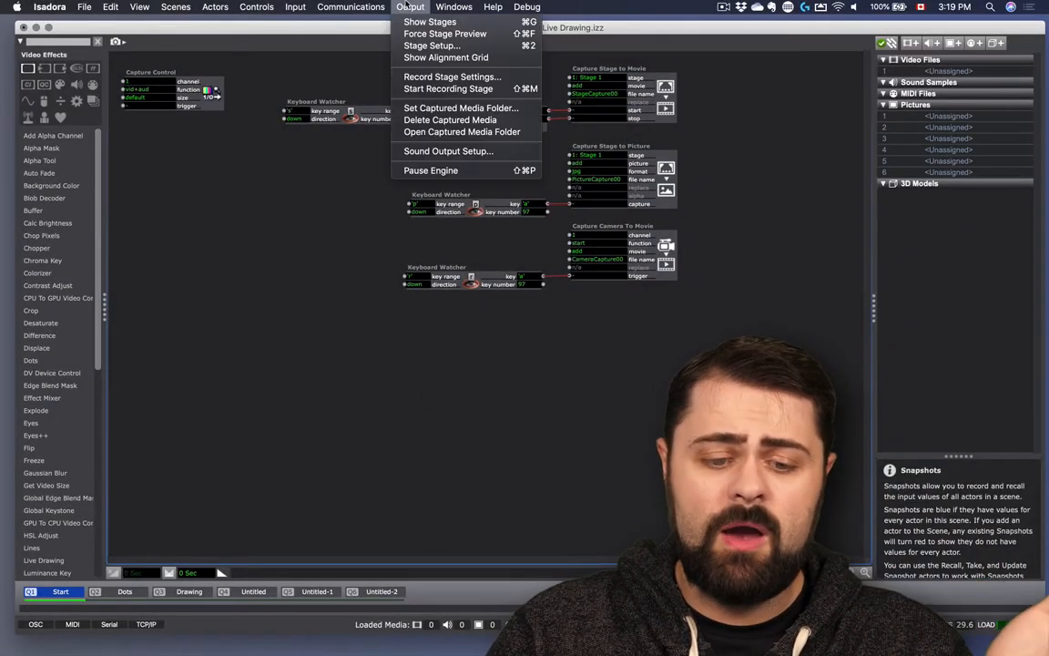
{"action": "left_click", "coordinate": [427, 133]}
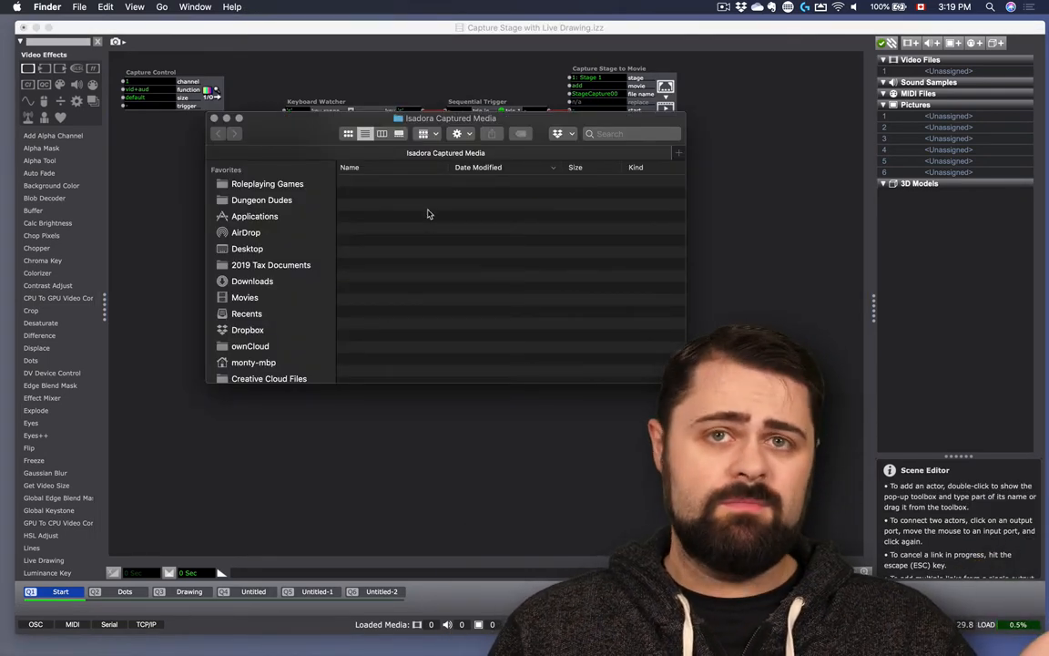
{"action": "left_click", "coordinate": [215, 119]}
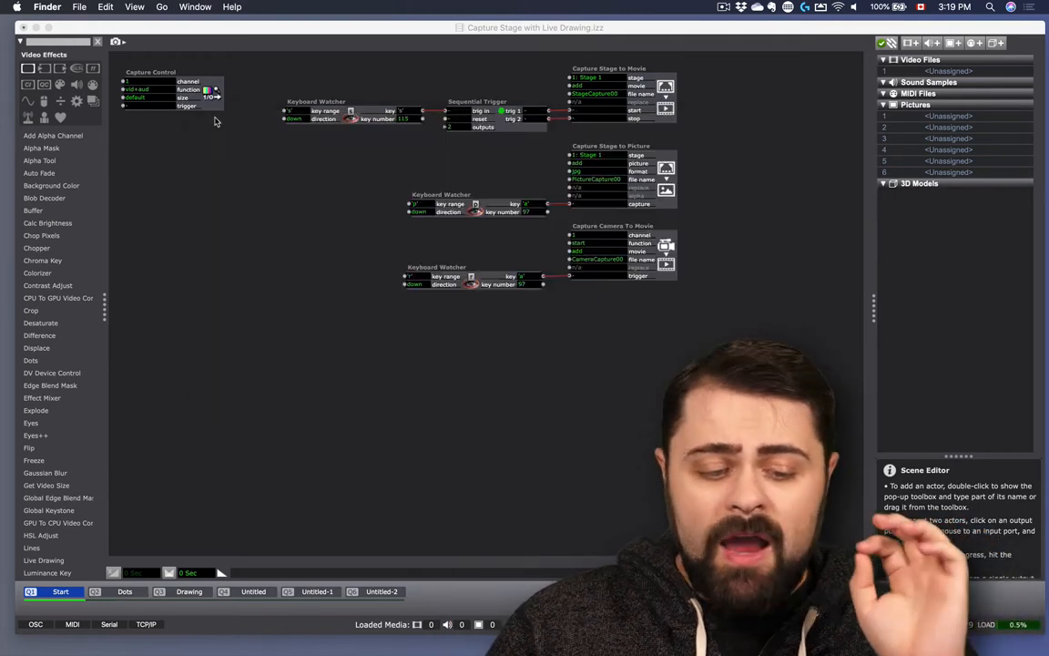
{"action": "left_click", "coordinate": [254, 160]}
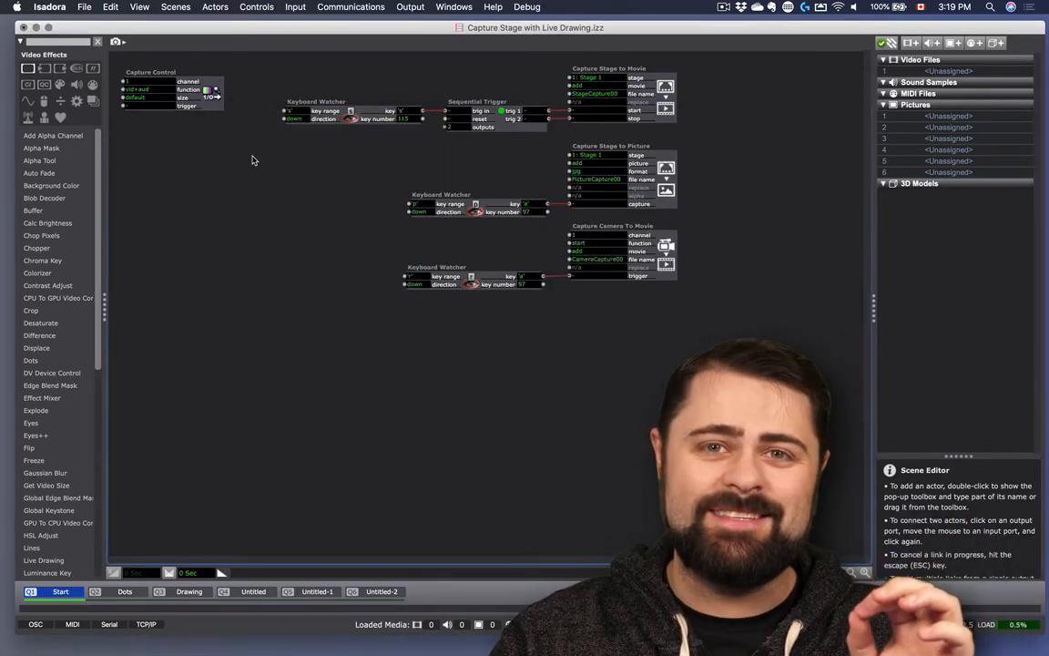